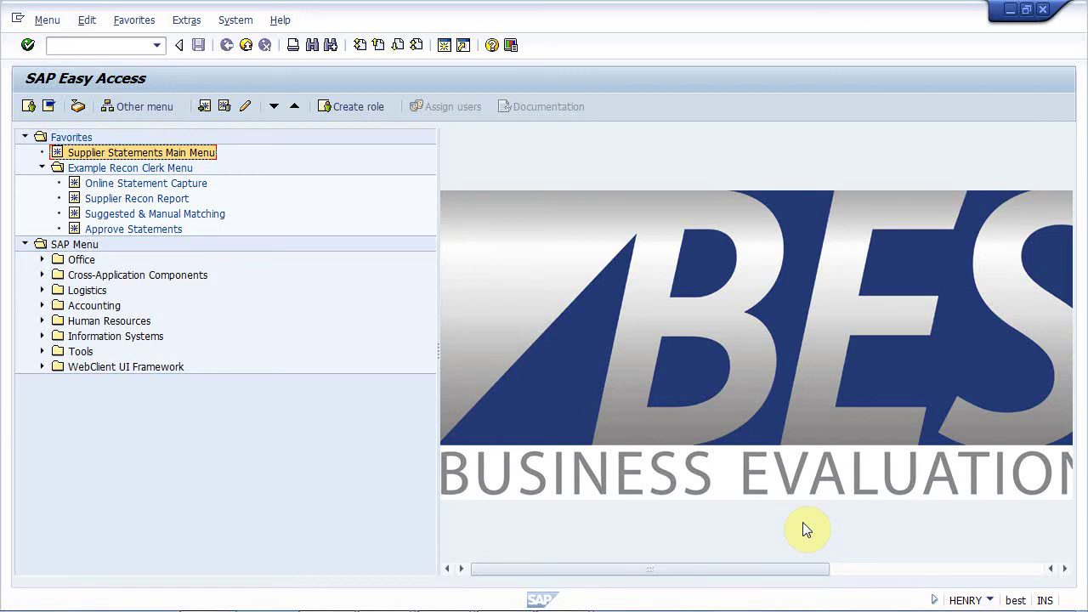
Step: Open the Supplier Statements Main Menu and browse its master data and configurable options before returning to the statement processing page
left_click(157, 169)
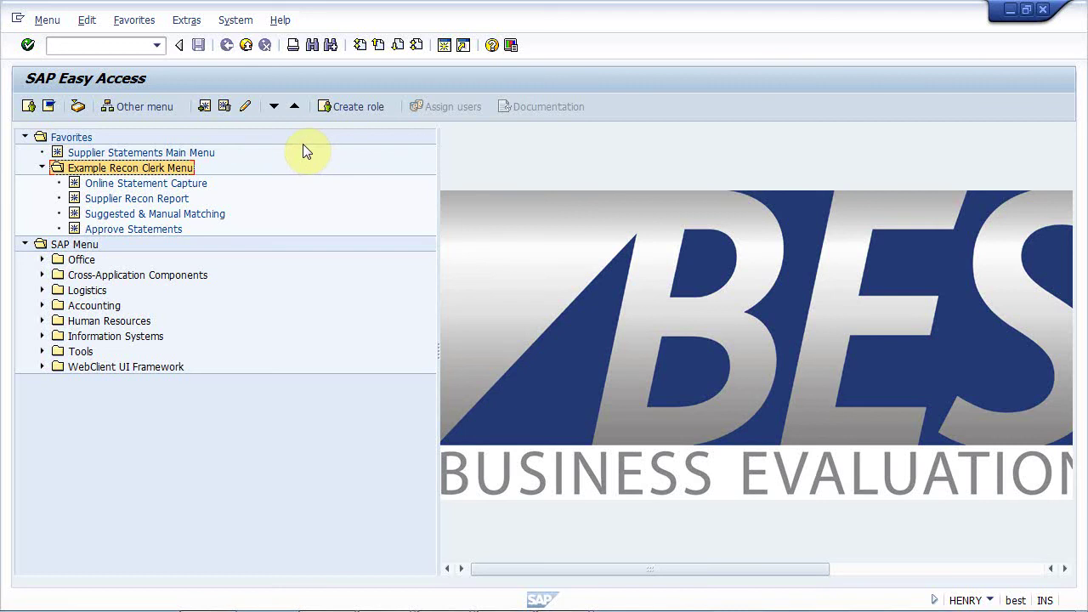
double_click(202, 152)
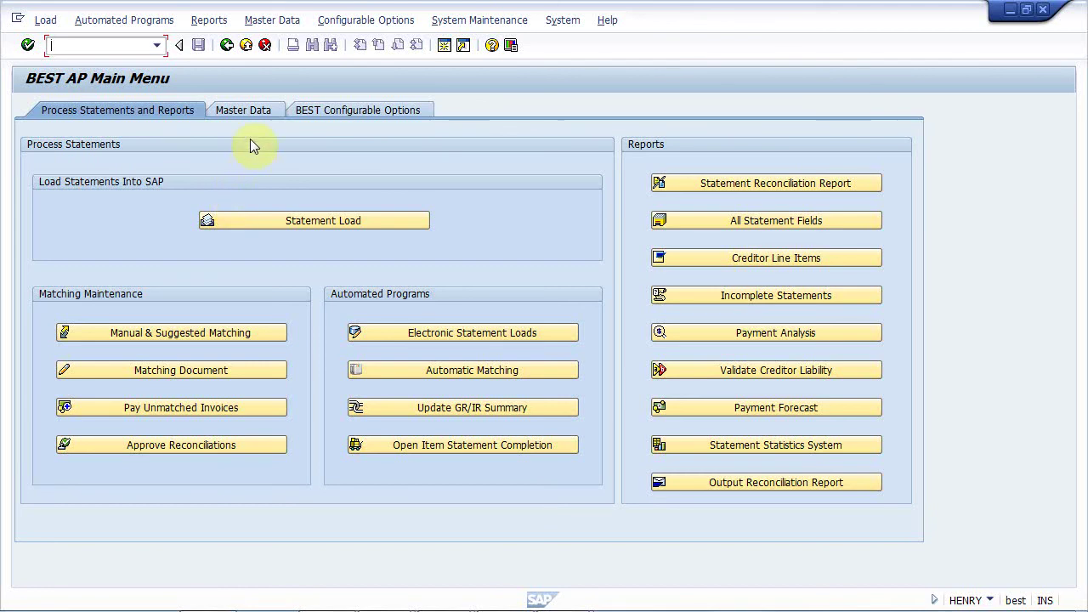
left_click(267, 108)
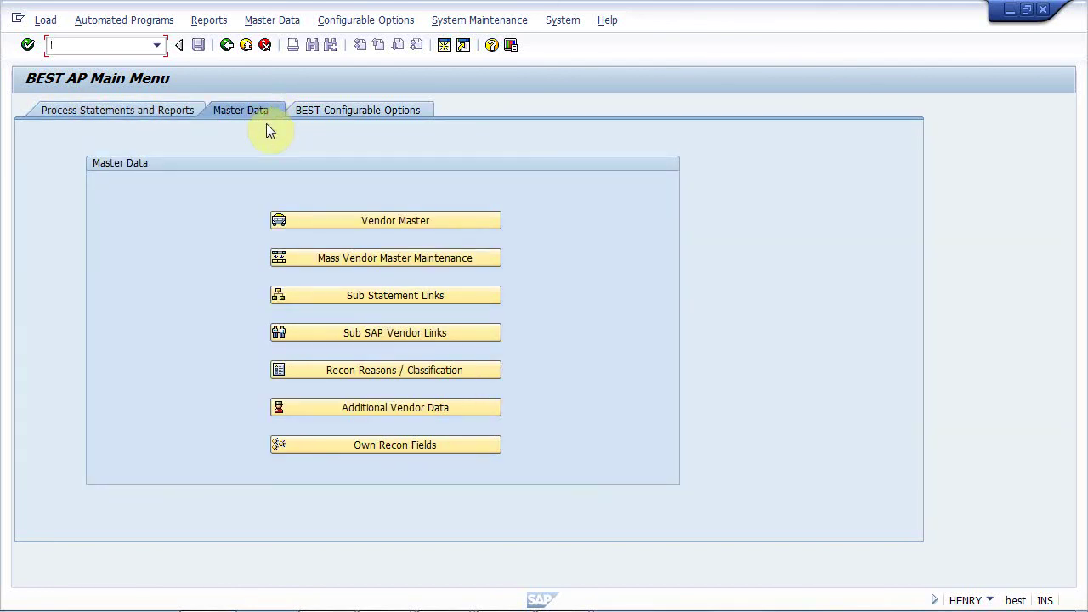
left_click(322, 113)
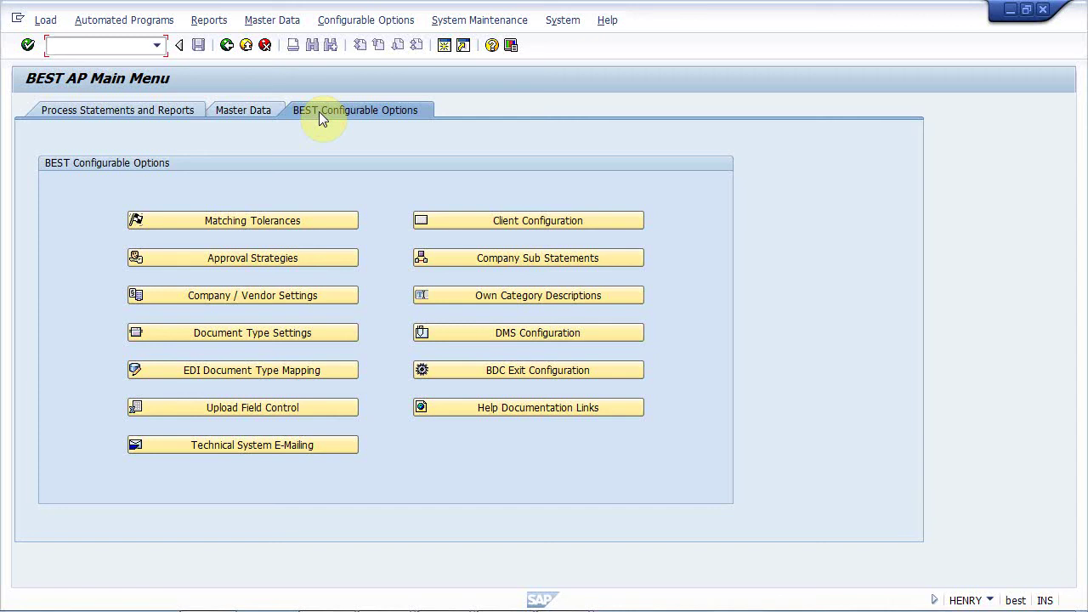
left_click(172, 111)
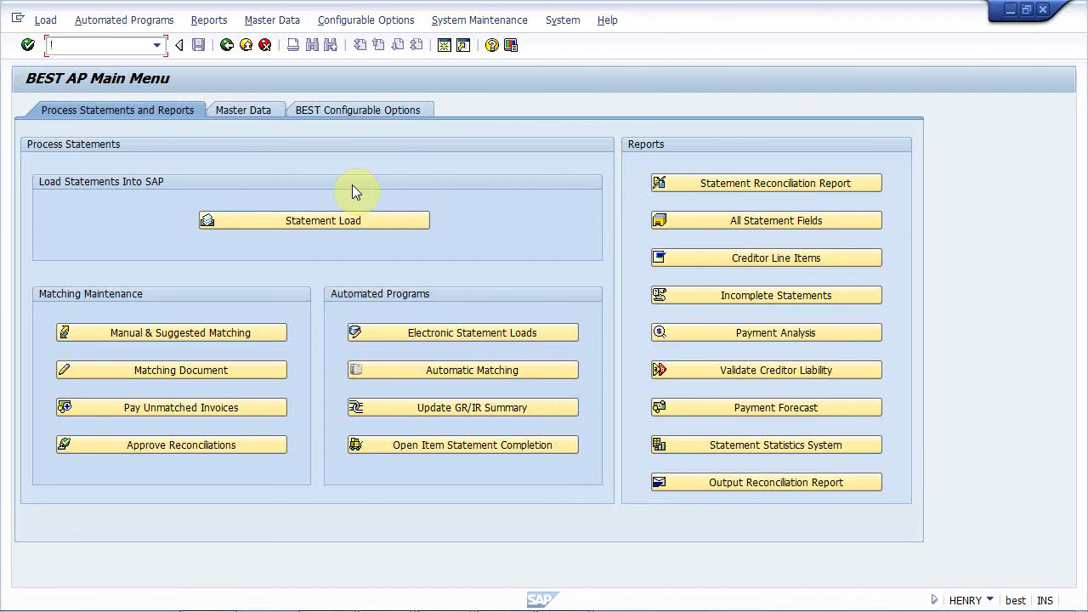
Step: Switch to Excel and examine the statement's type, transaction date, supplier document, transaction value and 2nd reference columns
key("alt+Tab")
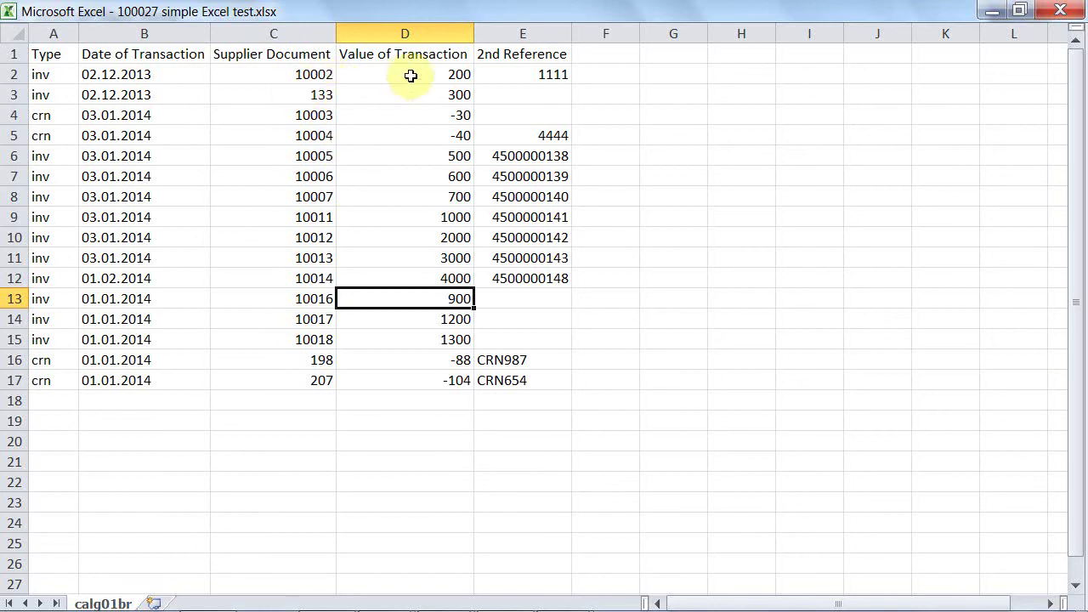
left_click(54, 50)
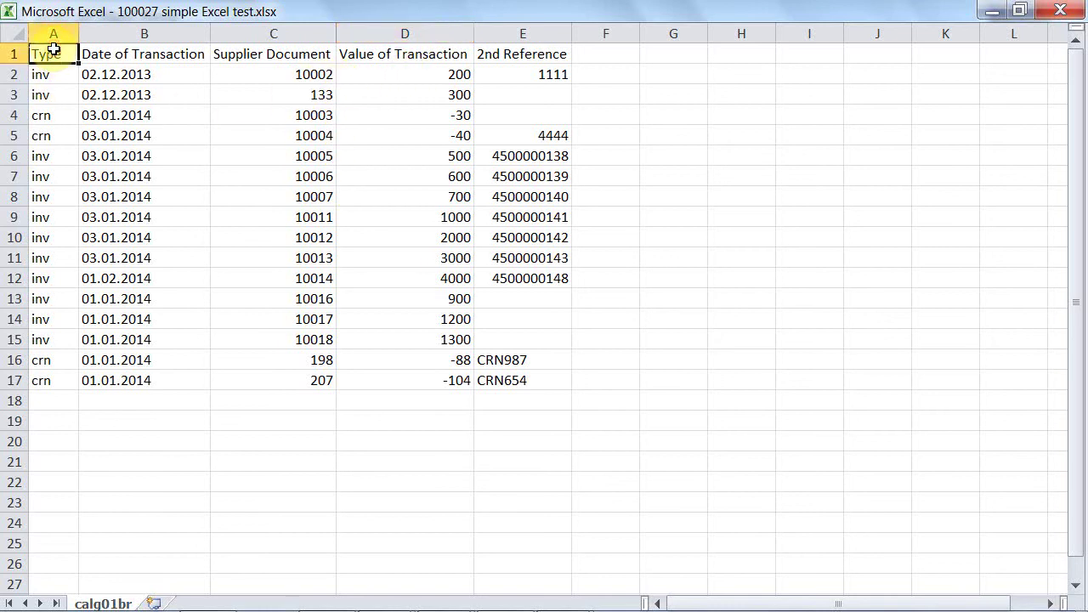
left_click(102, 56)
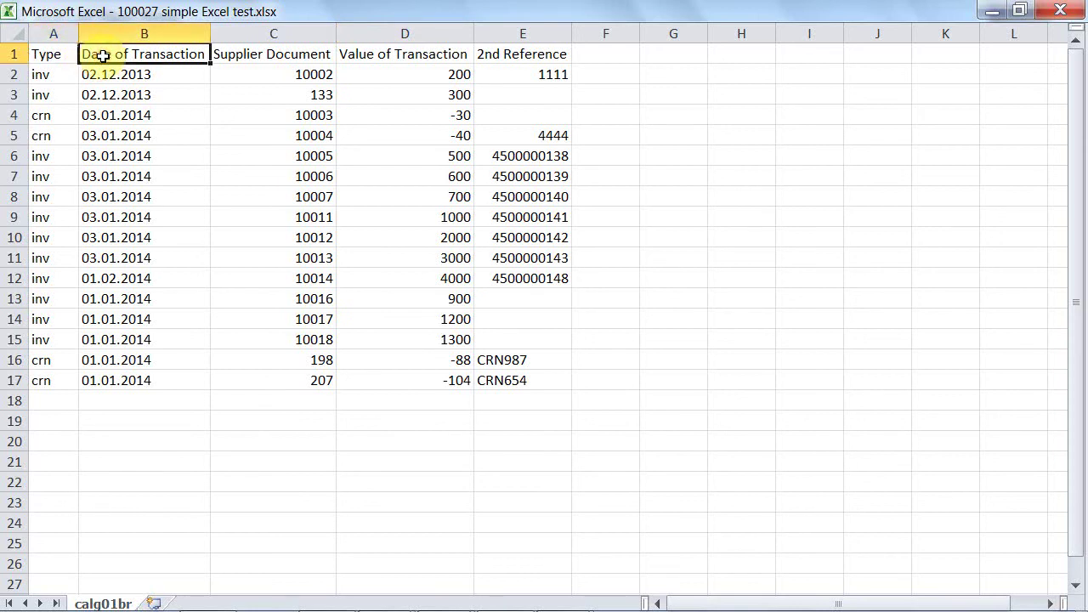
left_click(249, 52)
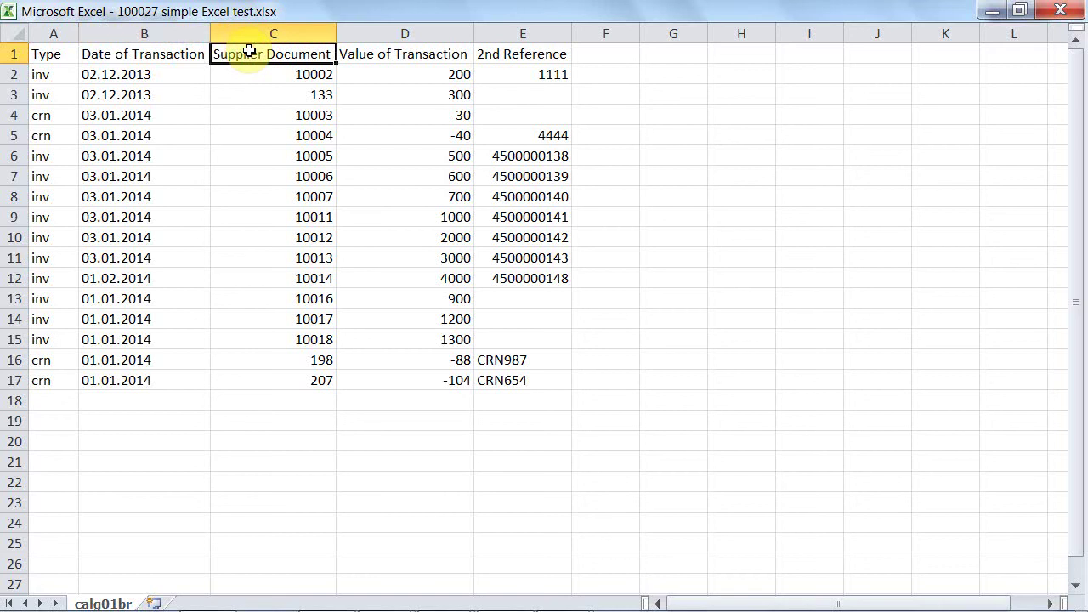
left_click(351, 50)
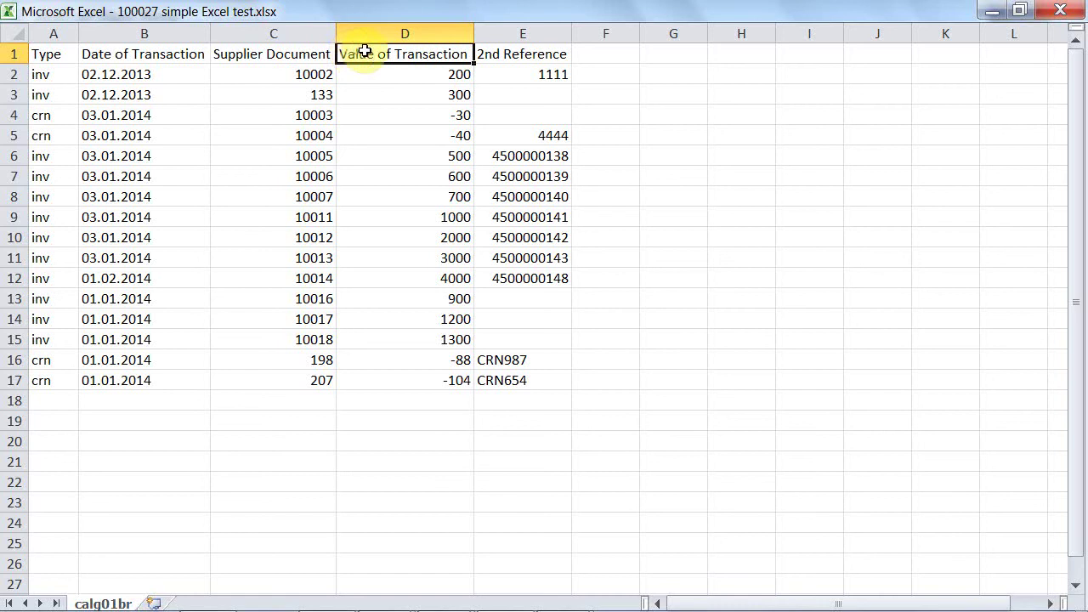
left_click(495, 53)
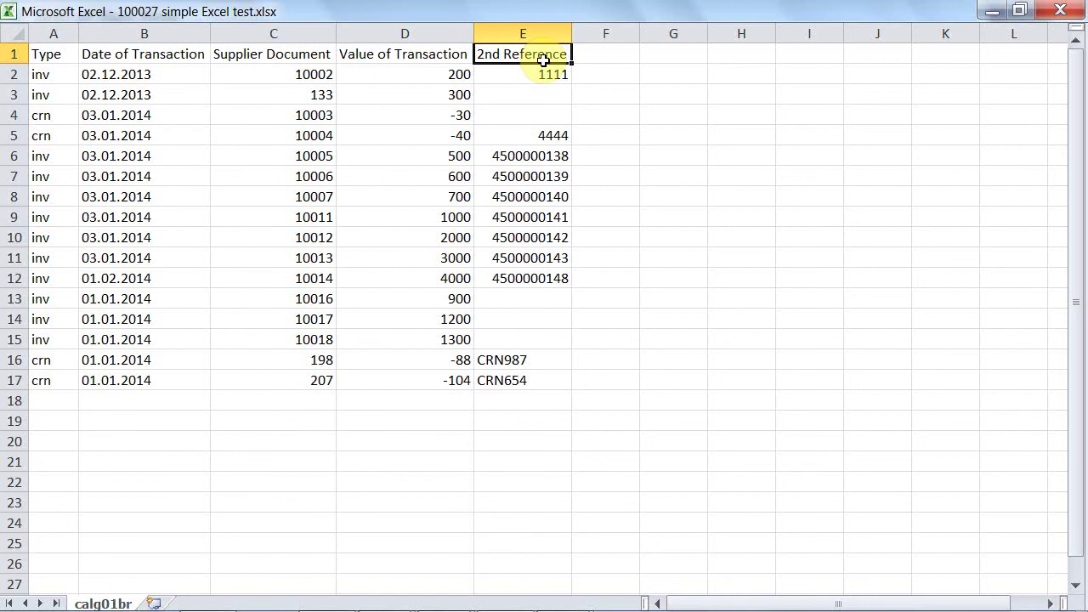
Step: Switch back to SAP and start a statement load, entering the vendor number and statement date 31.08.2014
key("alt+Tab")
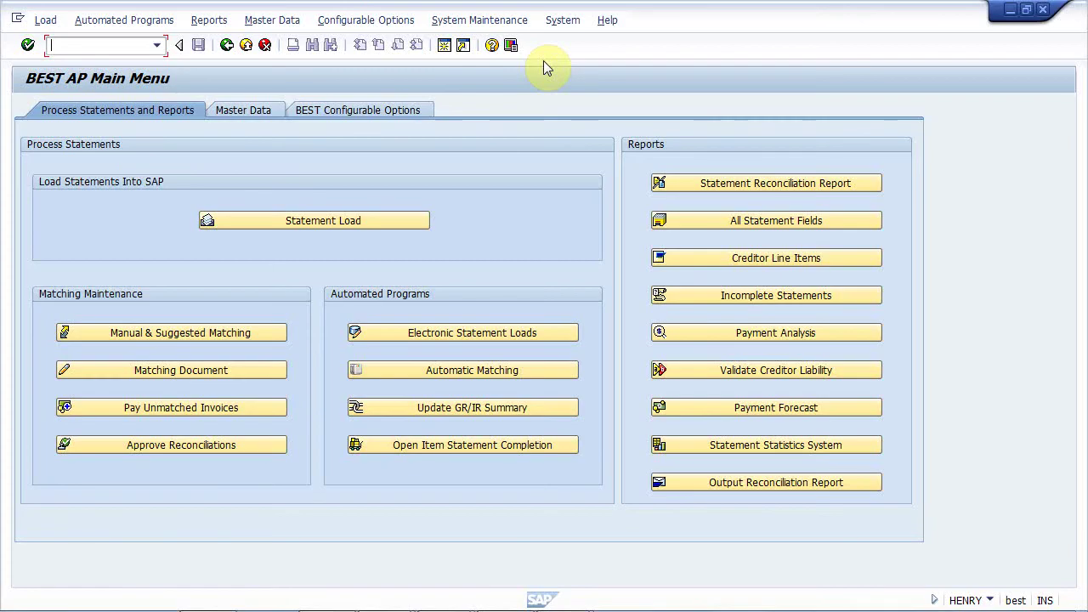
left_click(393, 218)
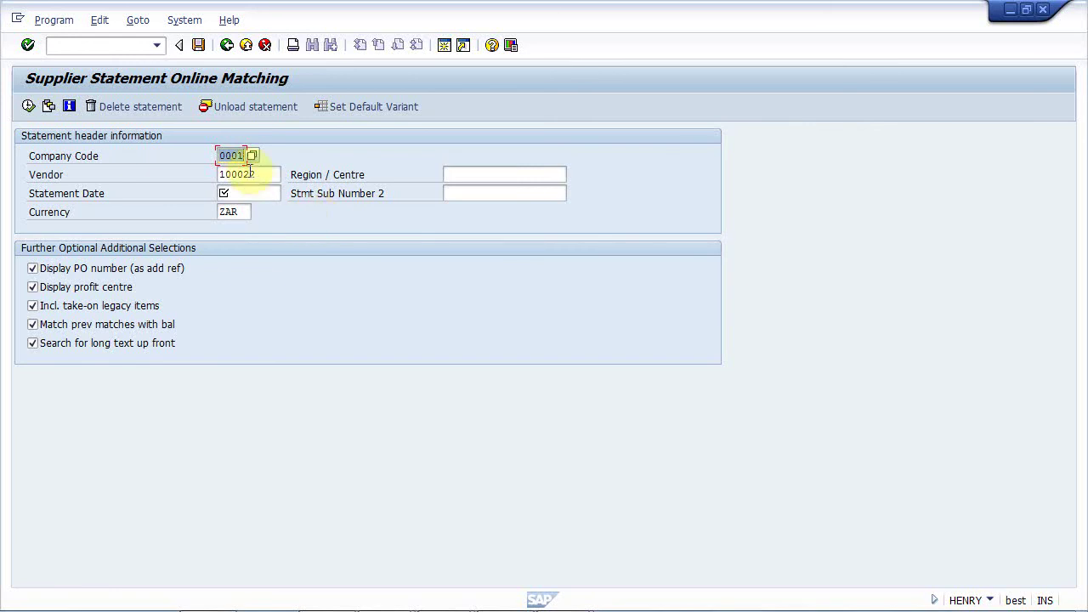
left_click(240, 177)
type("7")
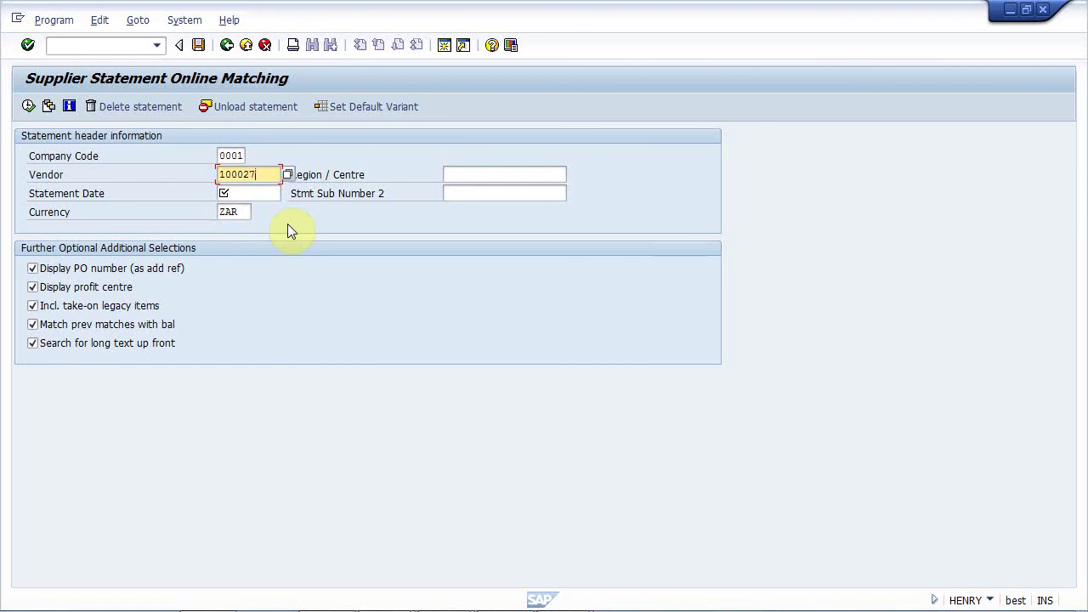
left_click(236, 193)
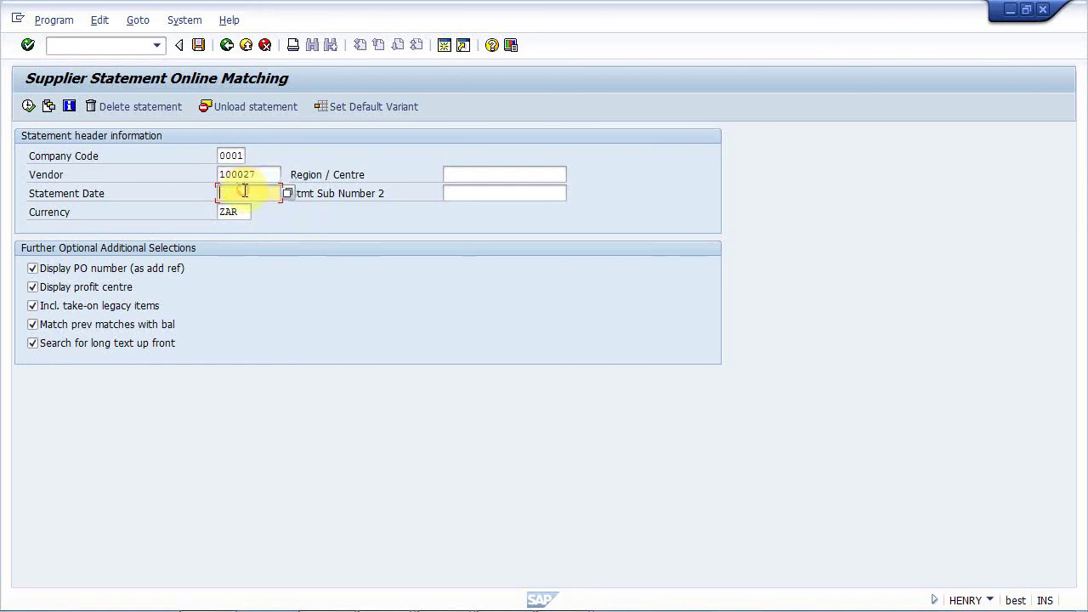
type("31.08.")
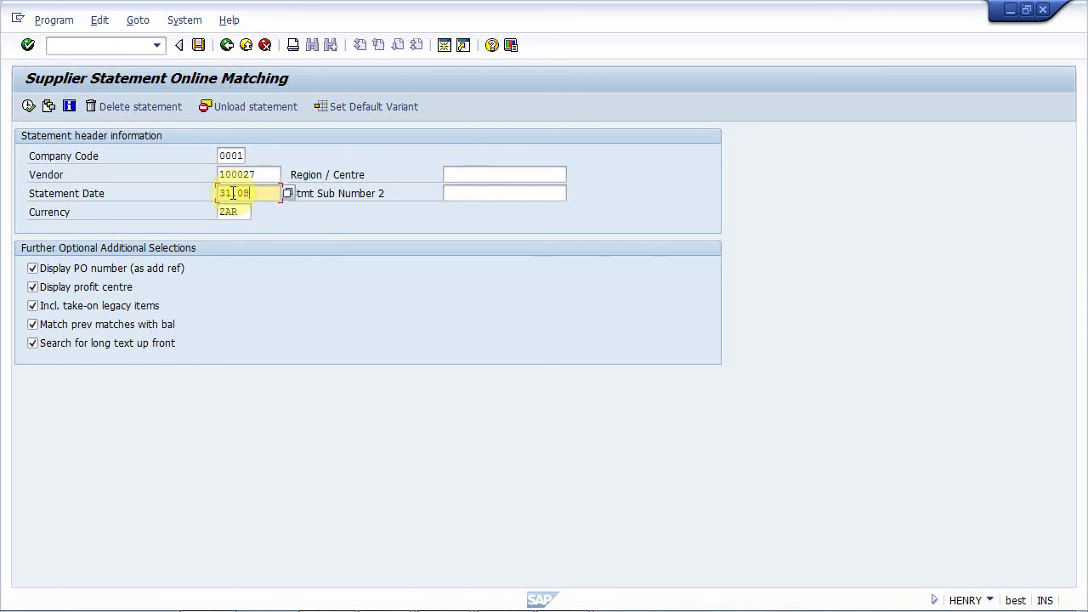
type("2014")
left_click(234, 212)
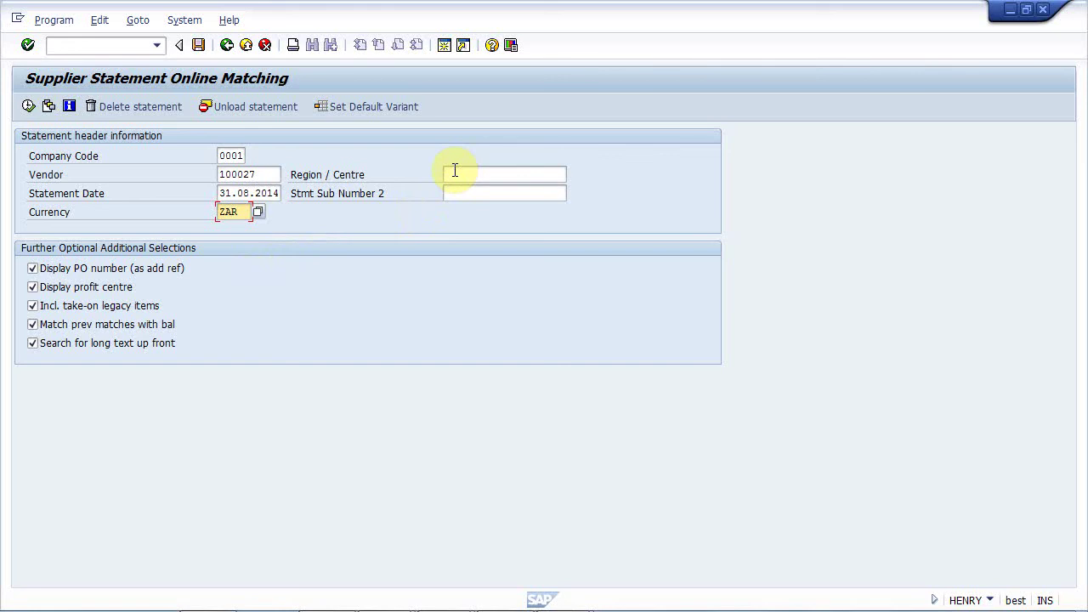
left_click(29, 105)
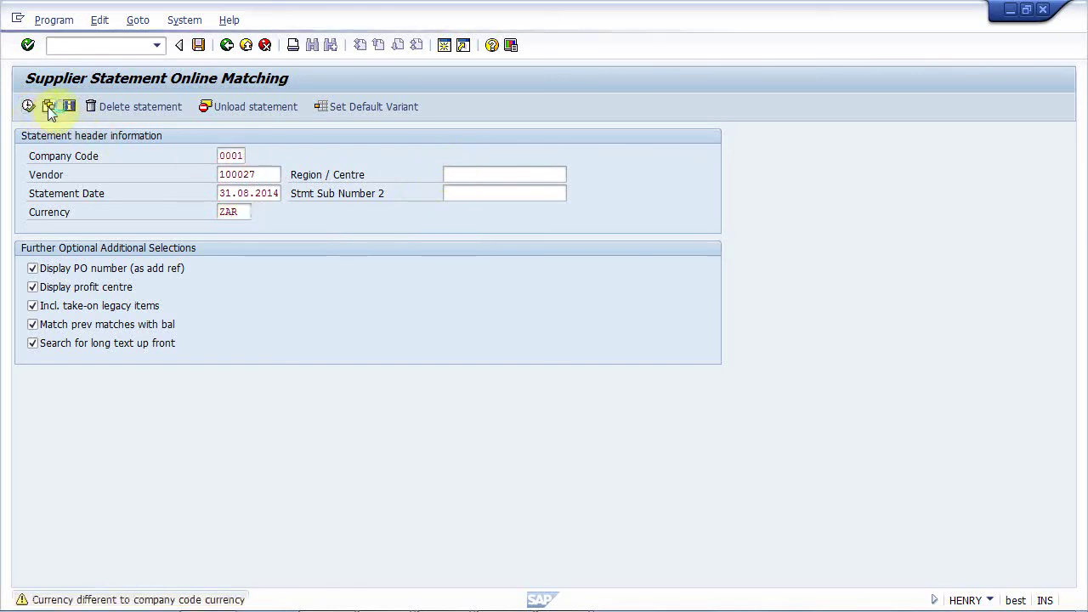
key("Return")
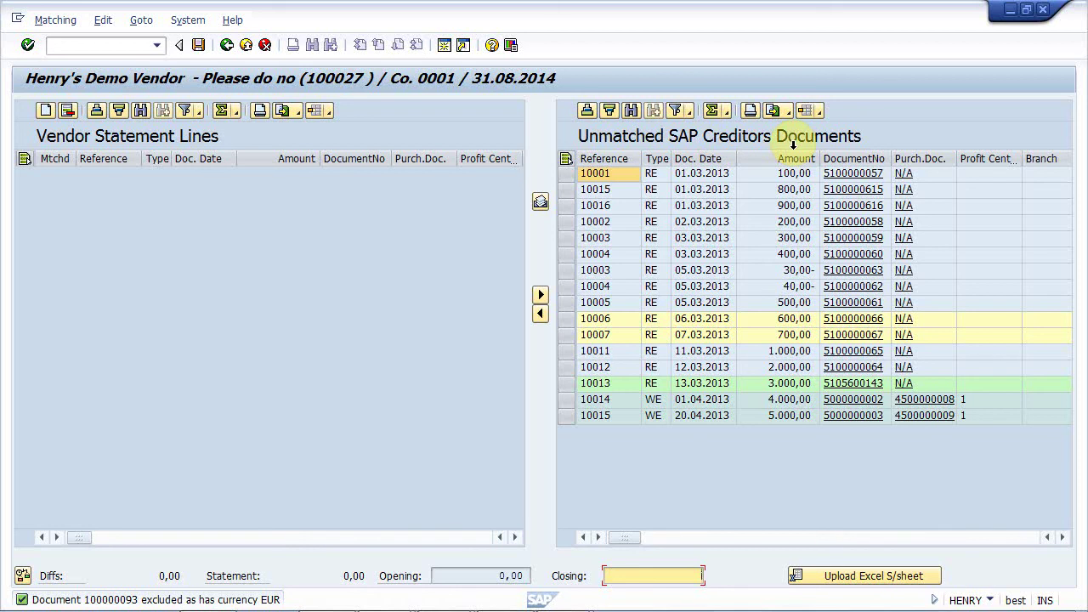
Step: Inspect the SAP documents behind the unmatched 800,00, 600,00 and 4.000,00 lines, returning to the matching list after each
left_click(840, 191)
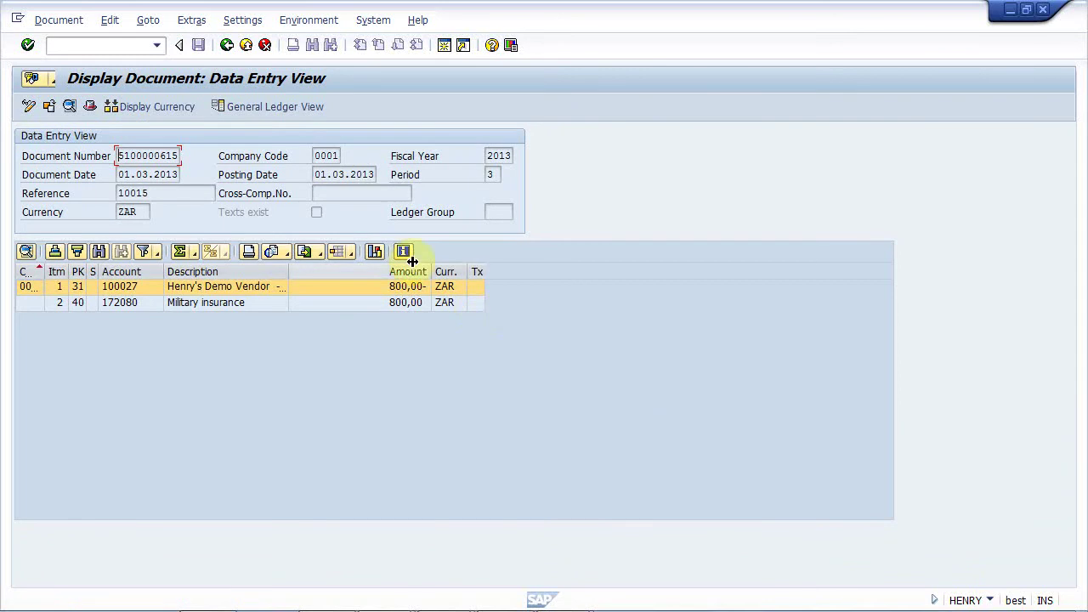
left_click(227, 47)
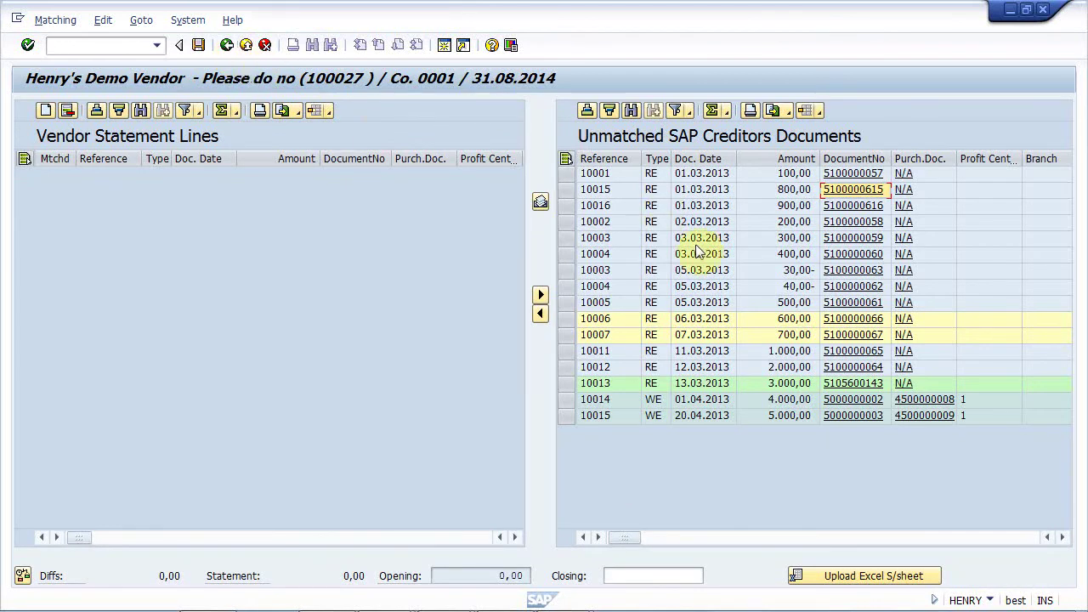
left_click(854, 319)
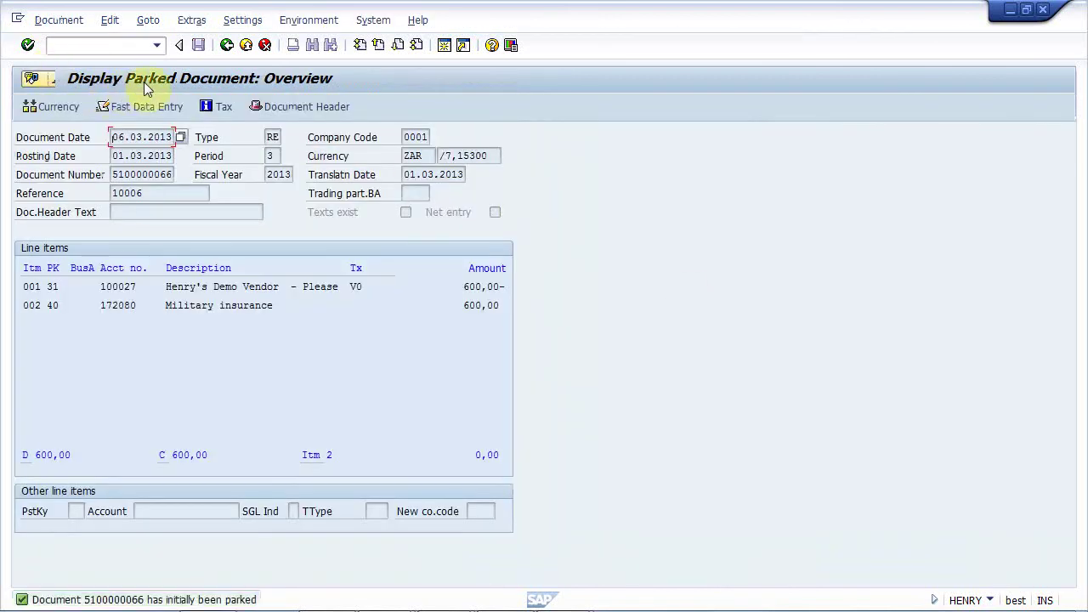
left_click(226, 44)
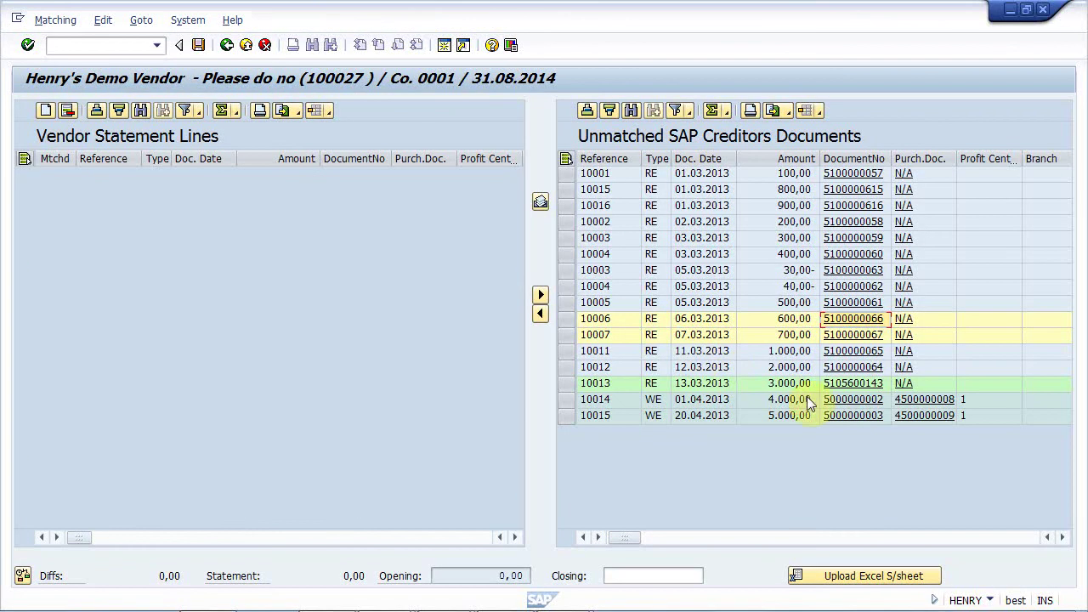
left_click(848, 400)
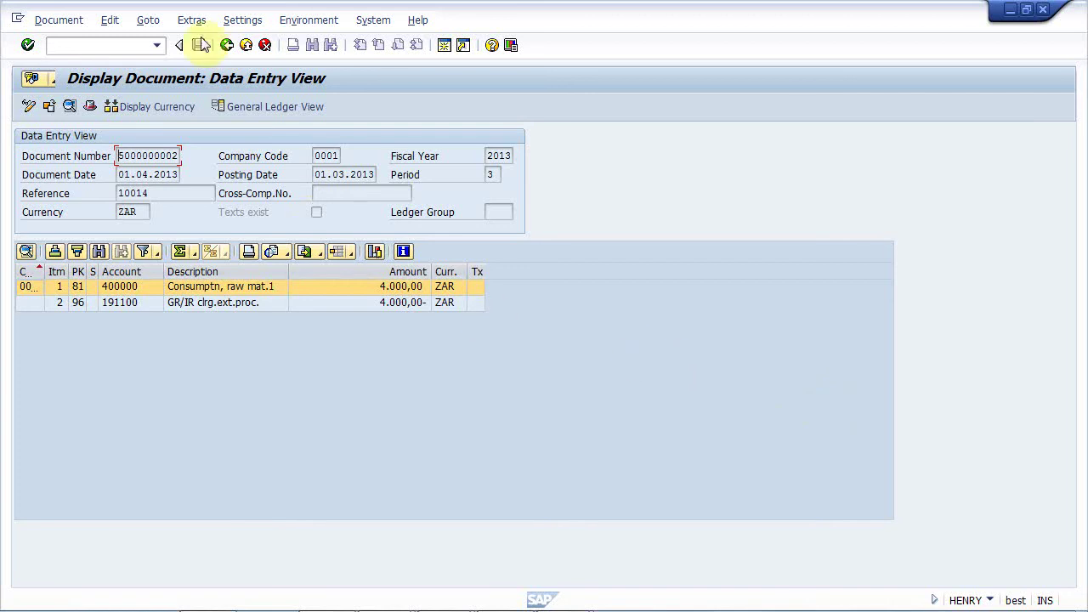
left_click(226, 44)
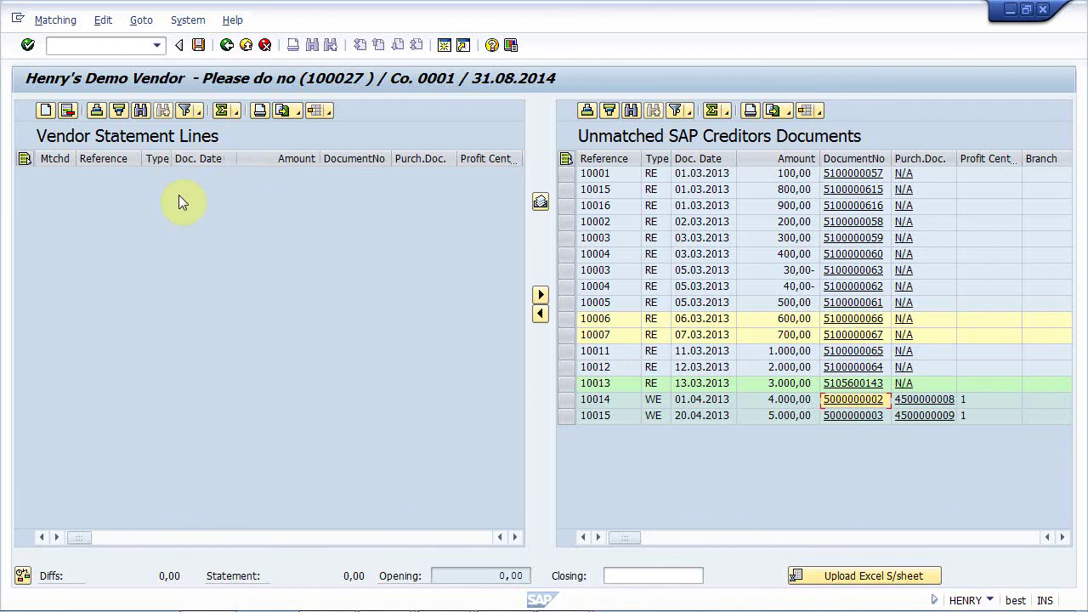
Step: Upload the simple Excel test spreadsheet as the vendor statement, using the Excel file type, layout key L2 and date format YYYYMMDD
left_click(816, 576)
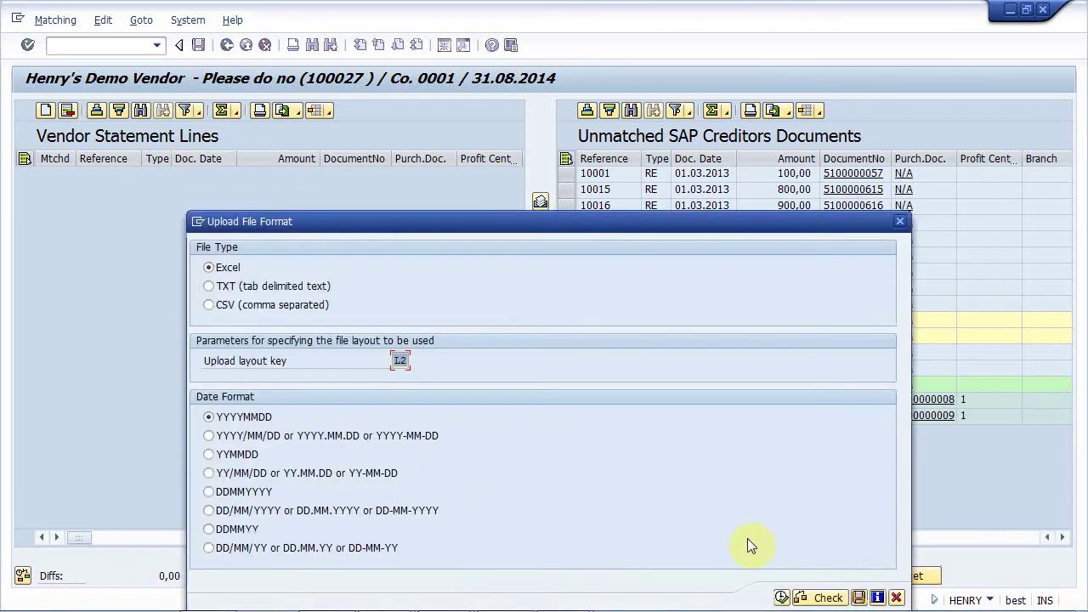
left_click(781, 598)
left_click(504, 153)
left_click(226, 193)
double_click(226, 194)
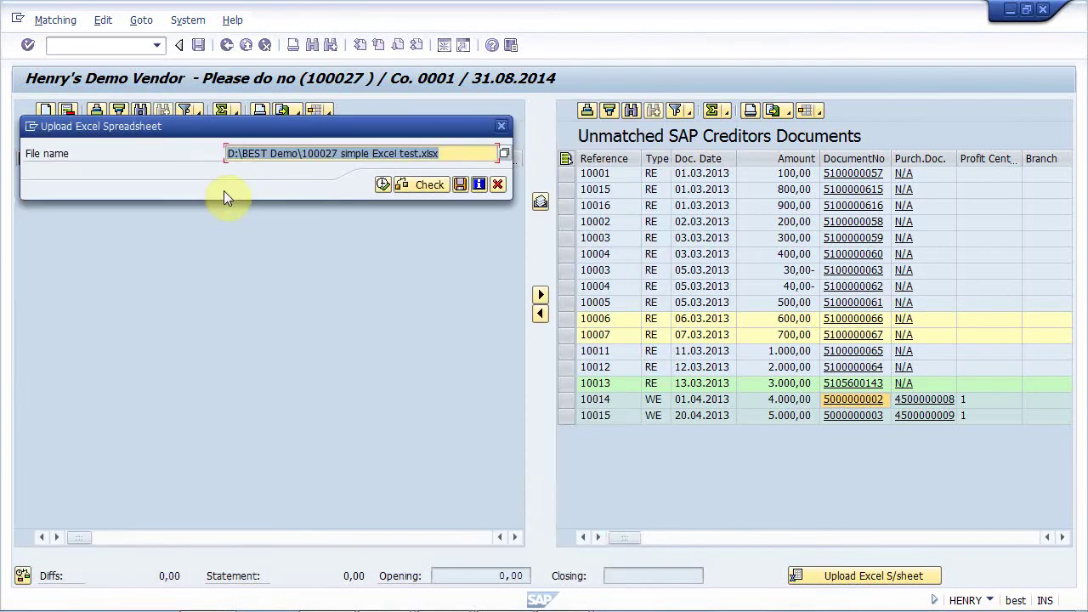
left_click(380, 185)
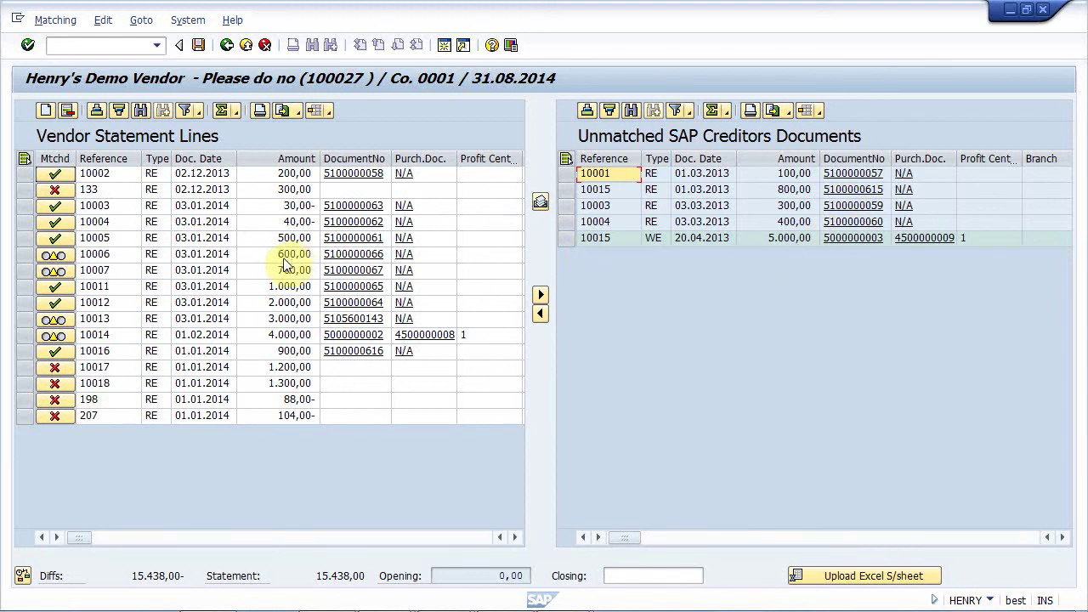
Step: Review the match status of the 200,00, 300,00 and 600,00 vendor statement lines
left_click(24, 176)
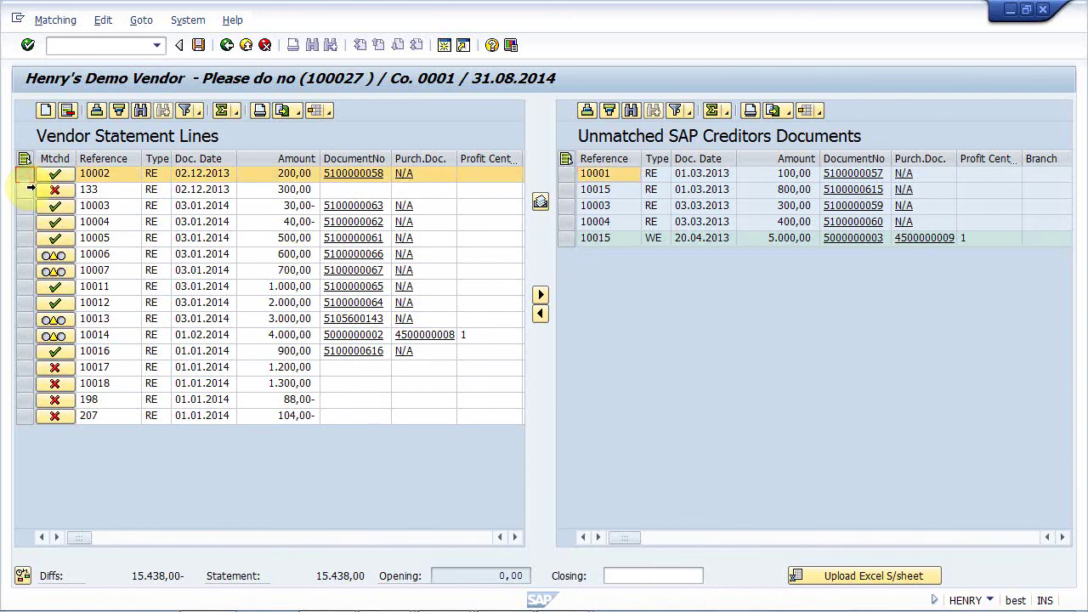
left_click(26, 189)
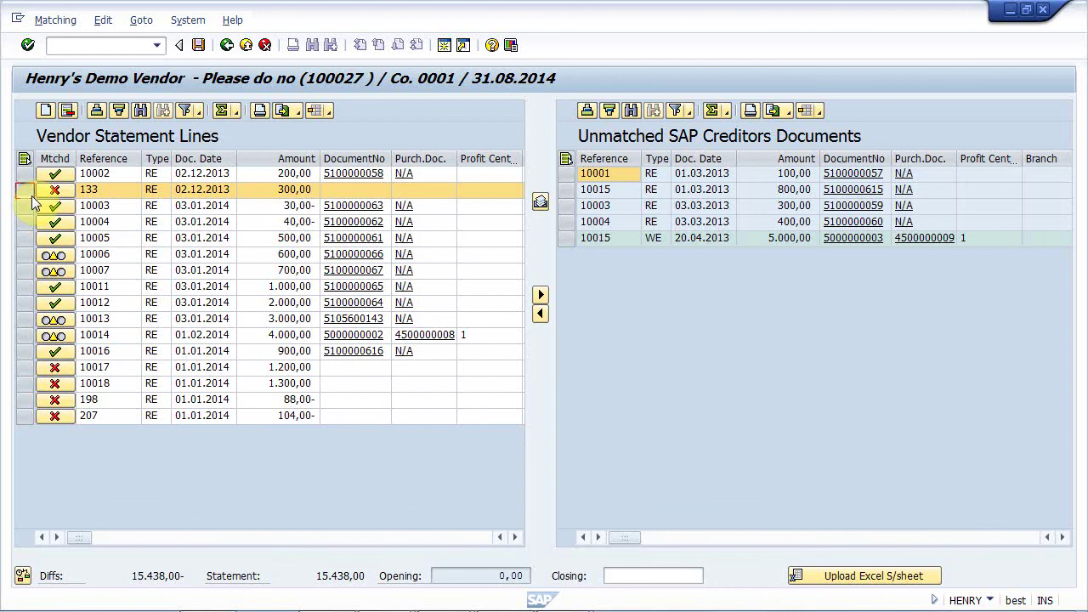
left_click(24, 254)
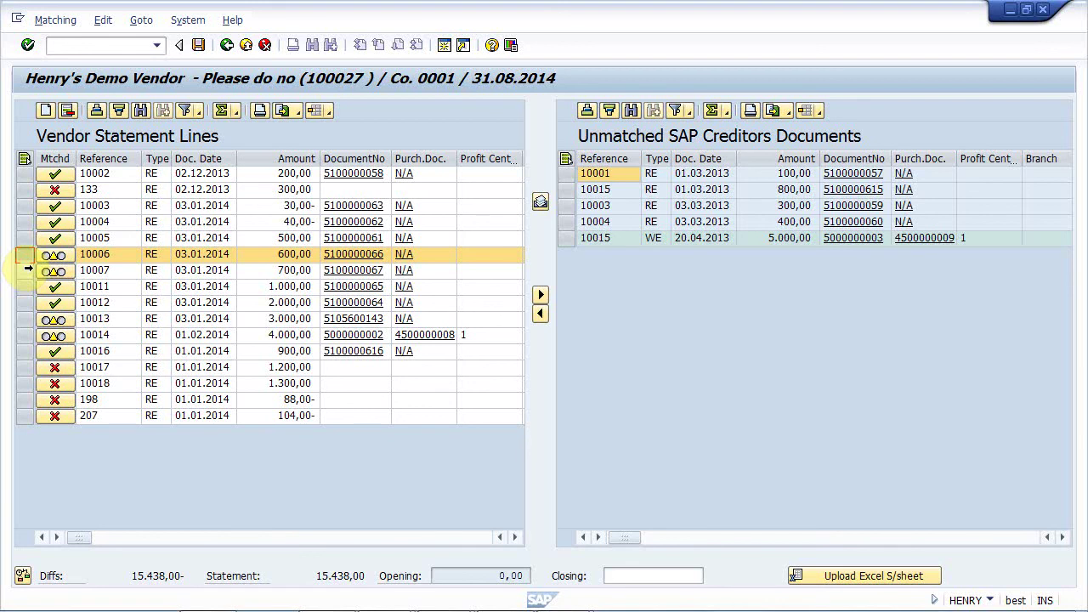
Step: Set the statement's closing balance to 15438 and load the statement, accepting the confirmation
left_click(635, 572)
type("15433")
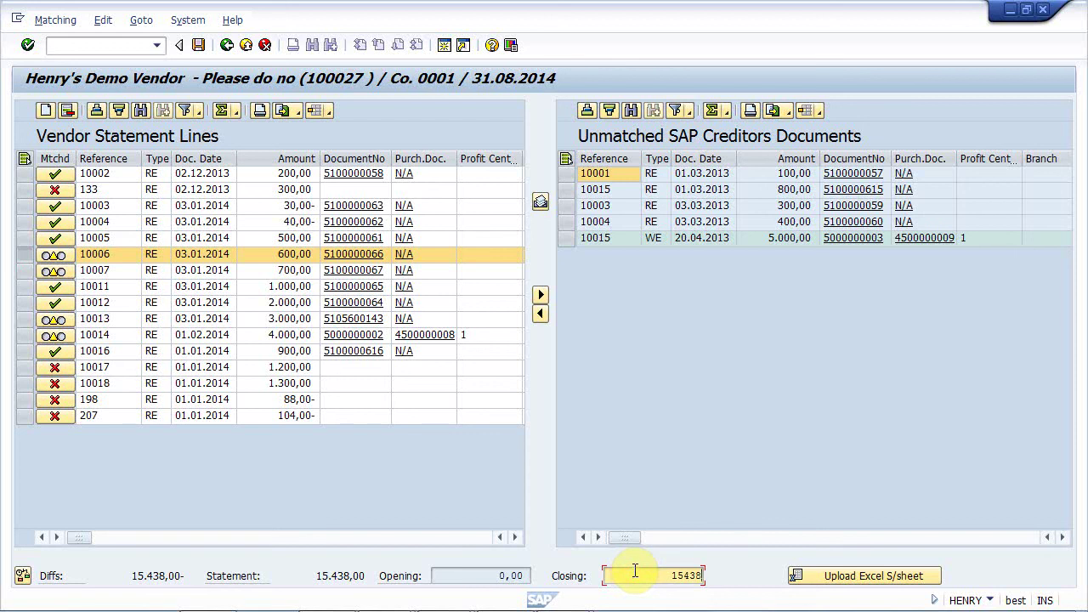
left_click(546, 207)
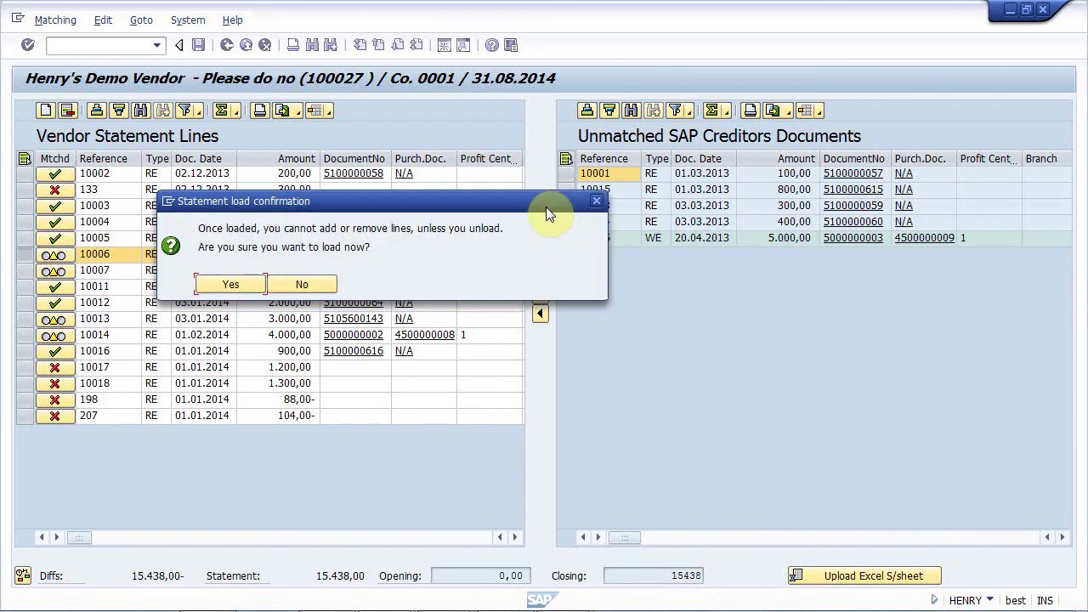
left_click(237, 281)
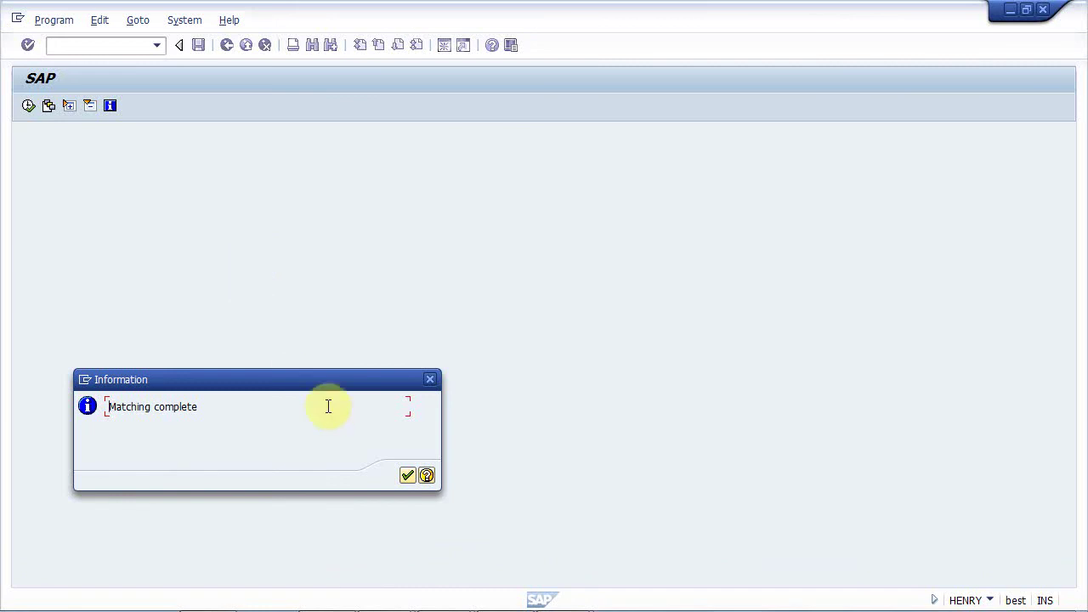
left_click(406, 475)
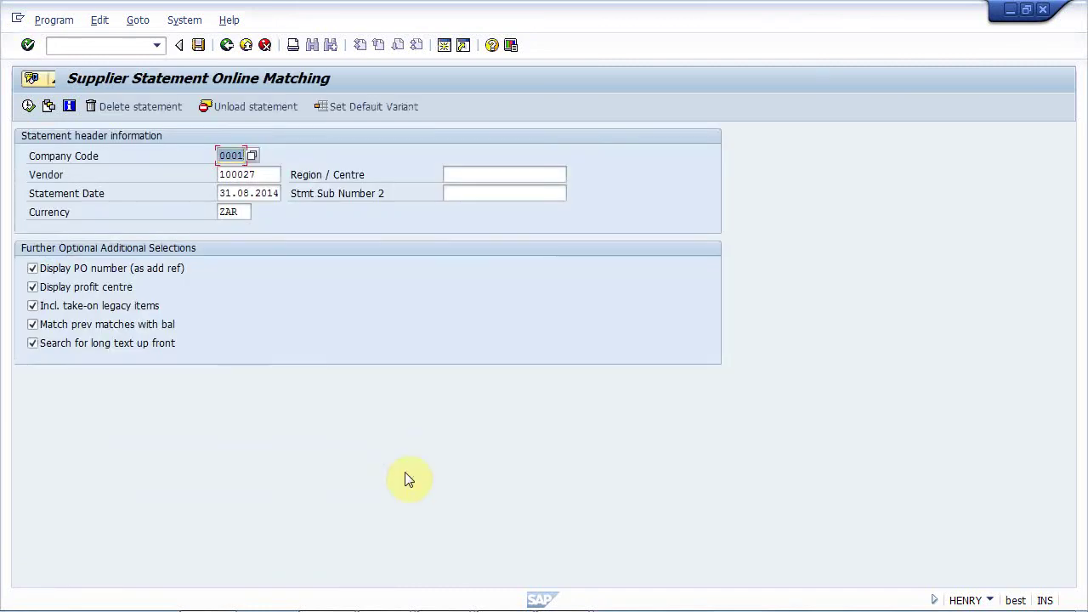
Step: Run the Statement Reconciliation Report for the demo vendor in company code 0001, with the current reconciliation type and reconciliation update before output
left_click(227, 47)
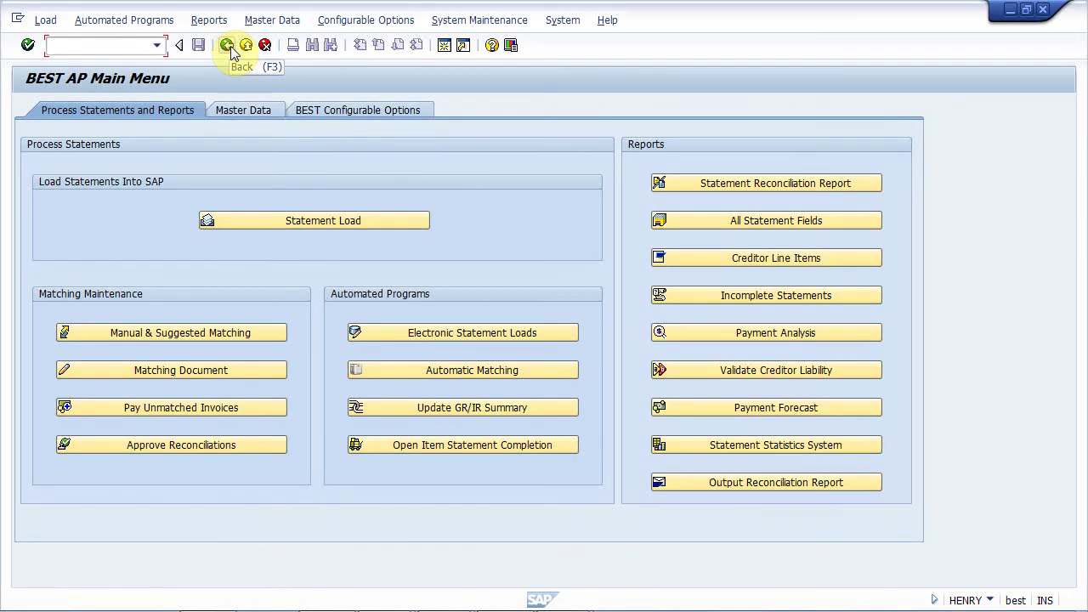
left_click(728, 183)
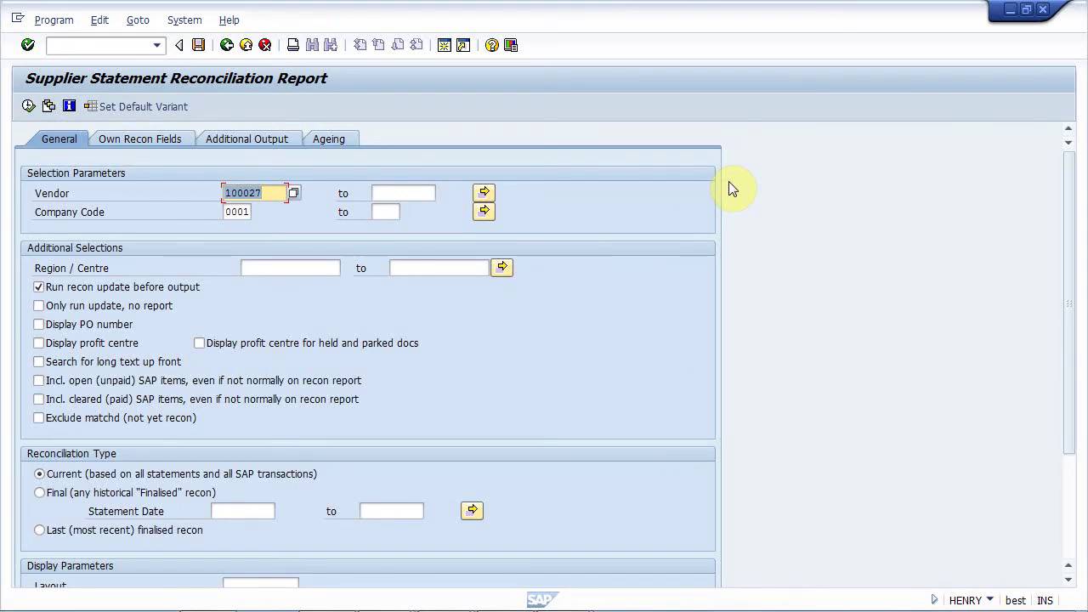
left_click(28, 107)
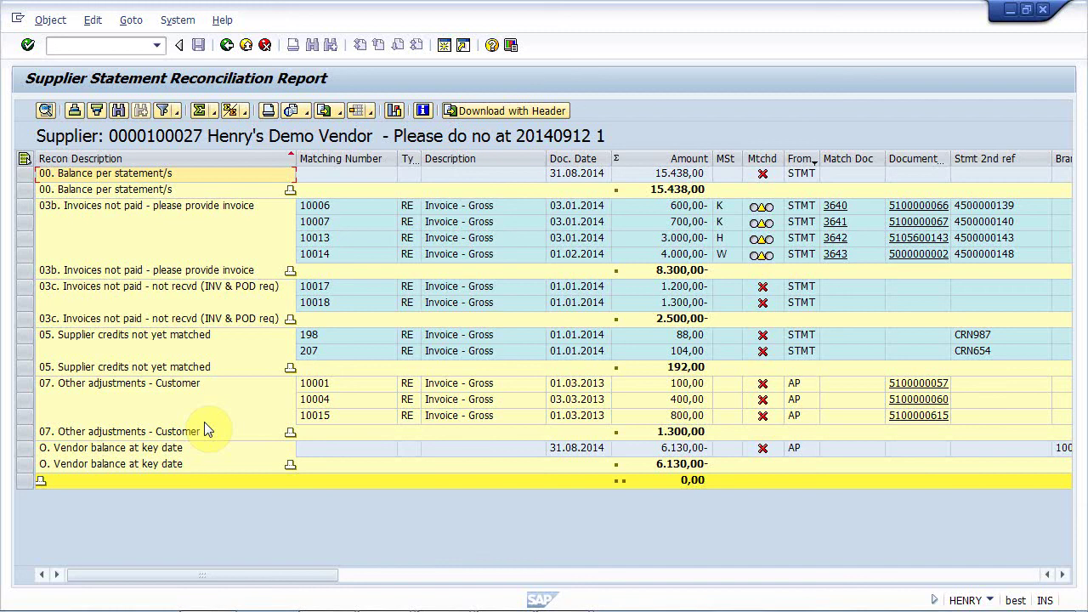
Step: Review the unpaid invoice and supplier credit categories in the reconciliation report, comparing the source of statement and AP lines
left_click(178, 206)
left_click(180, 288)
left_click(172, 335)
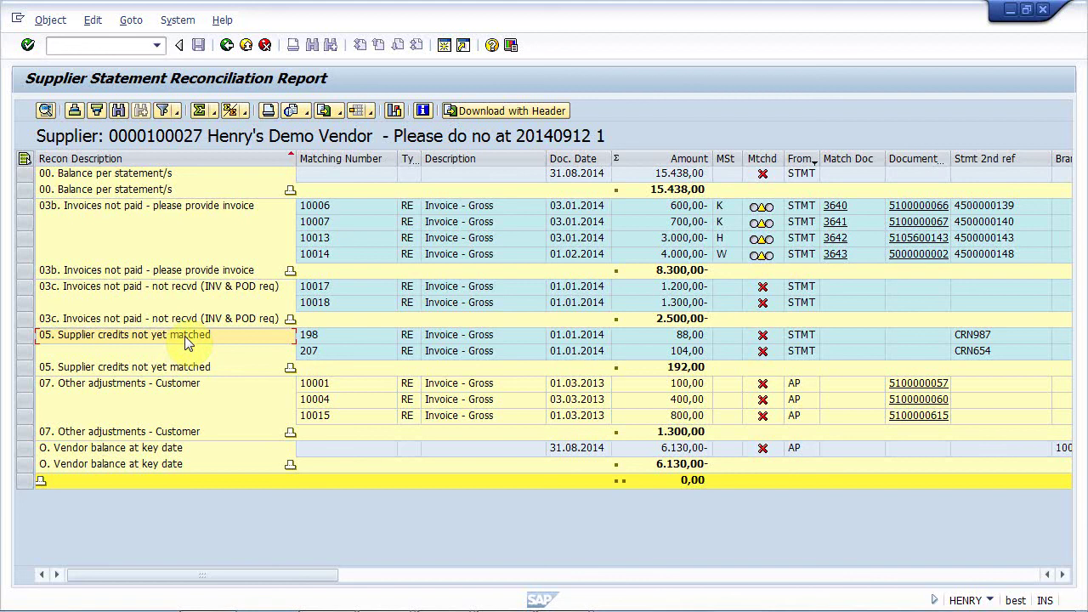
left_click(791, 206)
left_click(797, 387)
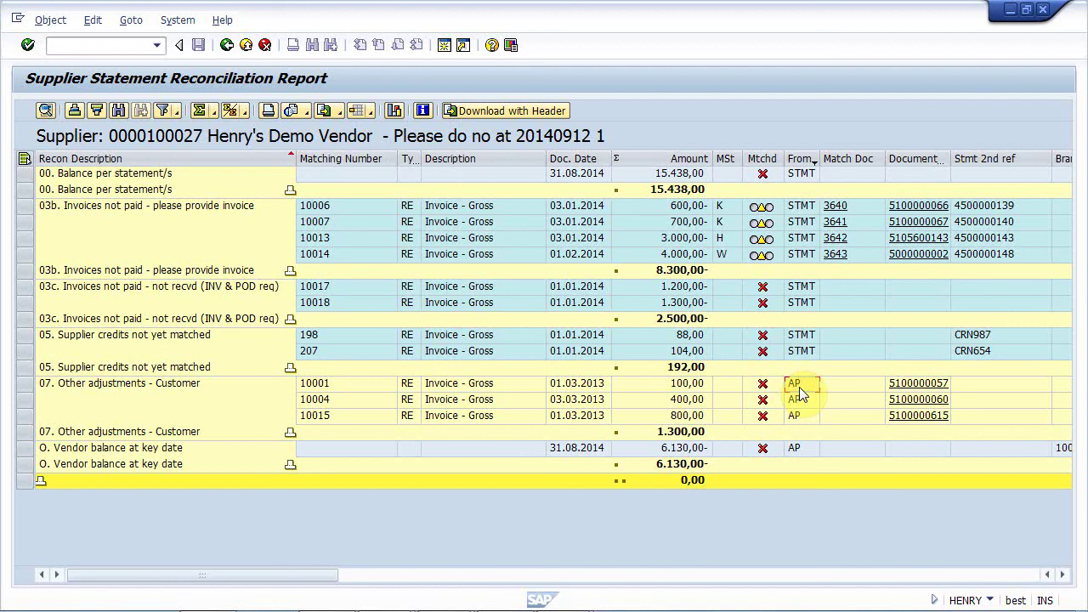
Step: Check the match status of the 600,00 invoice, inspect its underlying SAP document, and return to the report
left_click(721, 206)
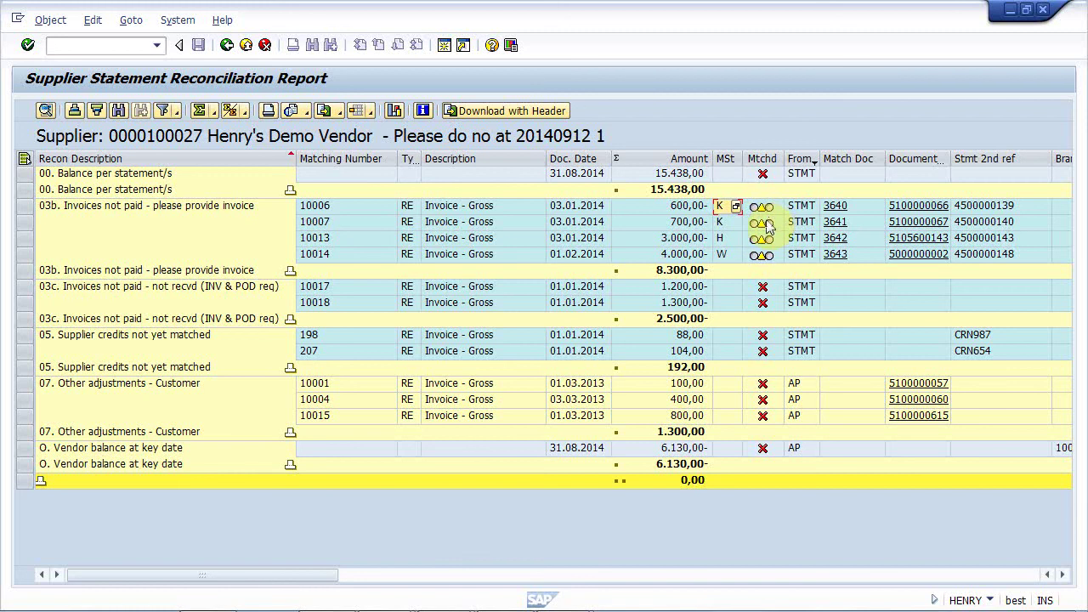
left_click(919, 207)
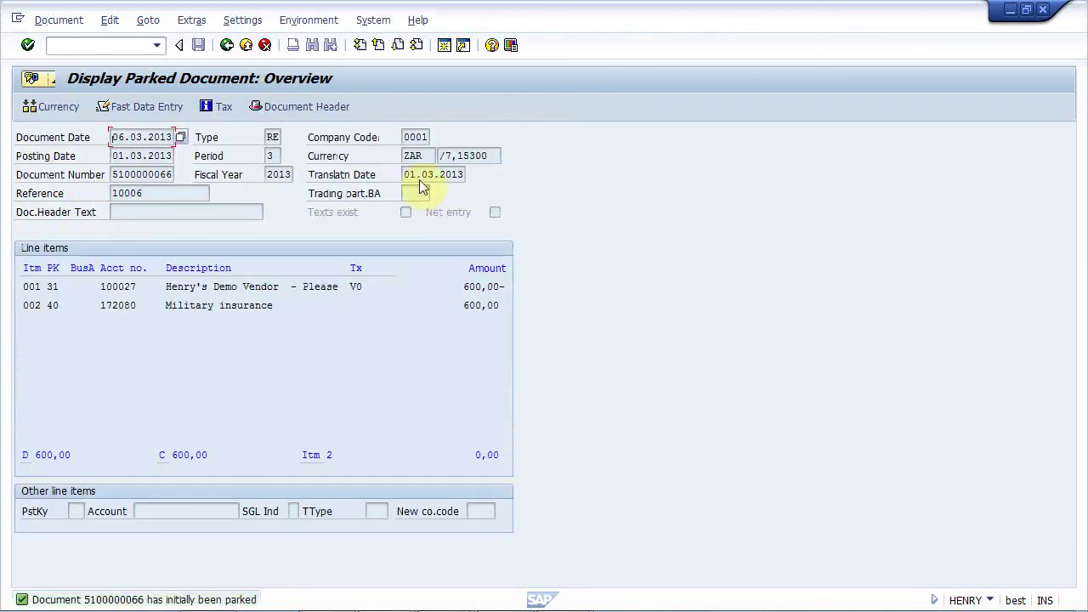
left_click(227, 47)
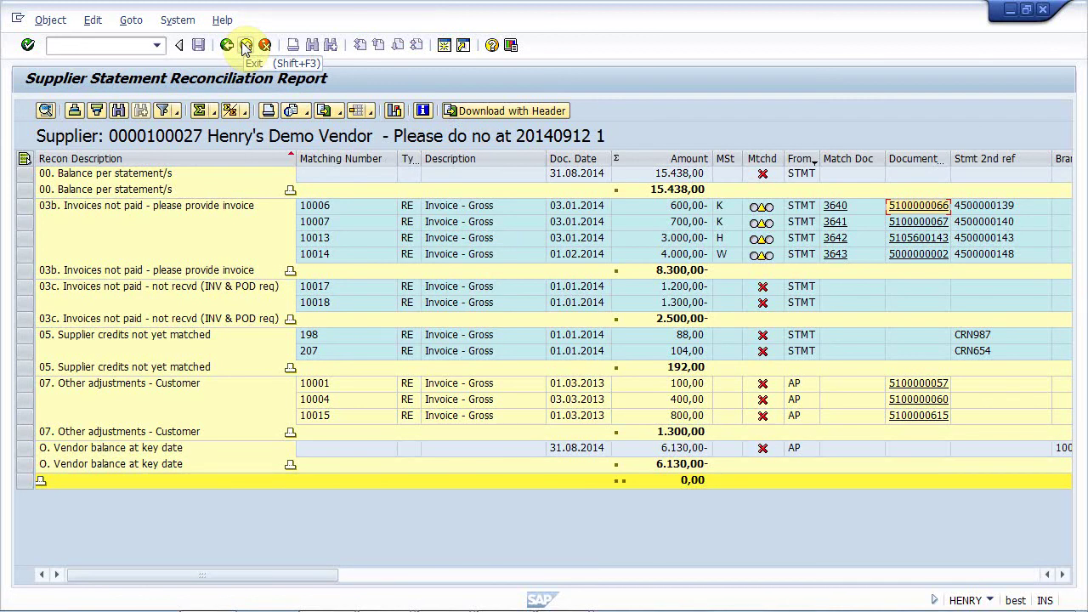
Step: Switch to Transnet example recon.pdf in Adobe Reader and examine its creditor reconciliation summary and details
key("alt+Tab")
key("alt+Tab")
key("alt+Tab")
key("alt+Tab")
key("alt+Tab")
key("alt+Tab")
key("alt+shift+Tab")
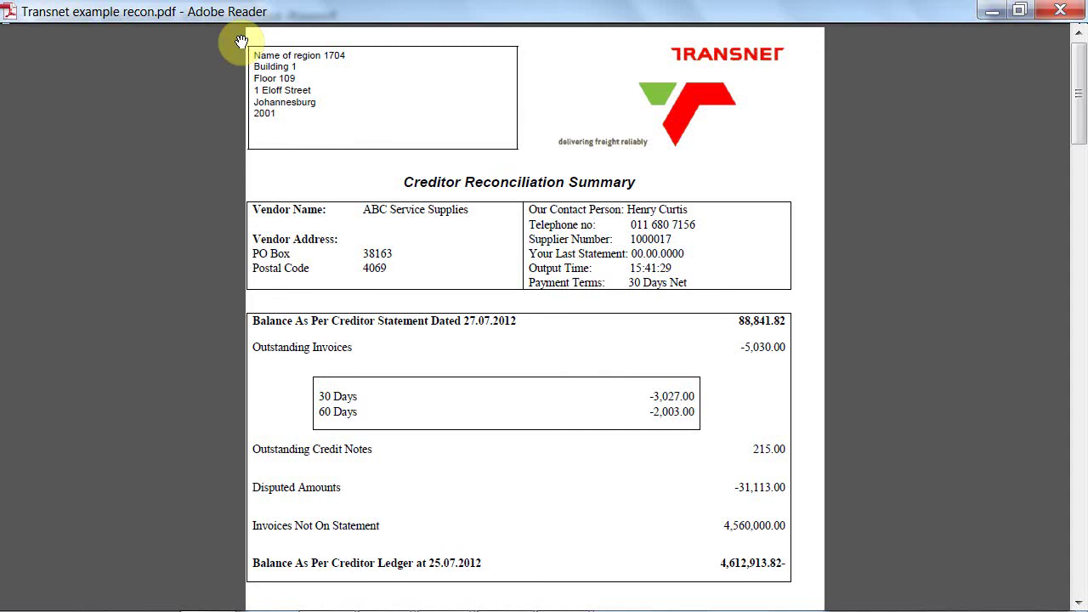
scroll(242, 41, "down", 10)
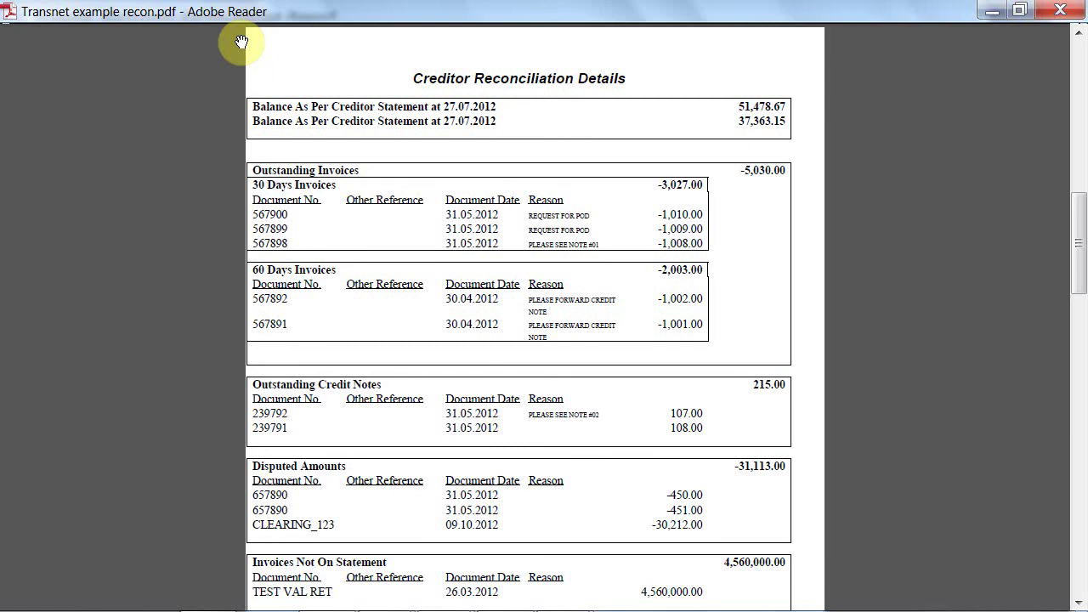
Step: View the supplier reconciliation summary in Dis-Chem big recon.pdf, and switch back to the SAP reconciliation report
key("alt+Tab")
key("Tab")
key("Tab")
key("Tab")
key("Tab")
key("Tab")
key("Tab")
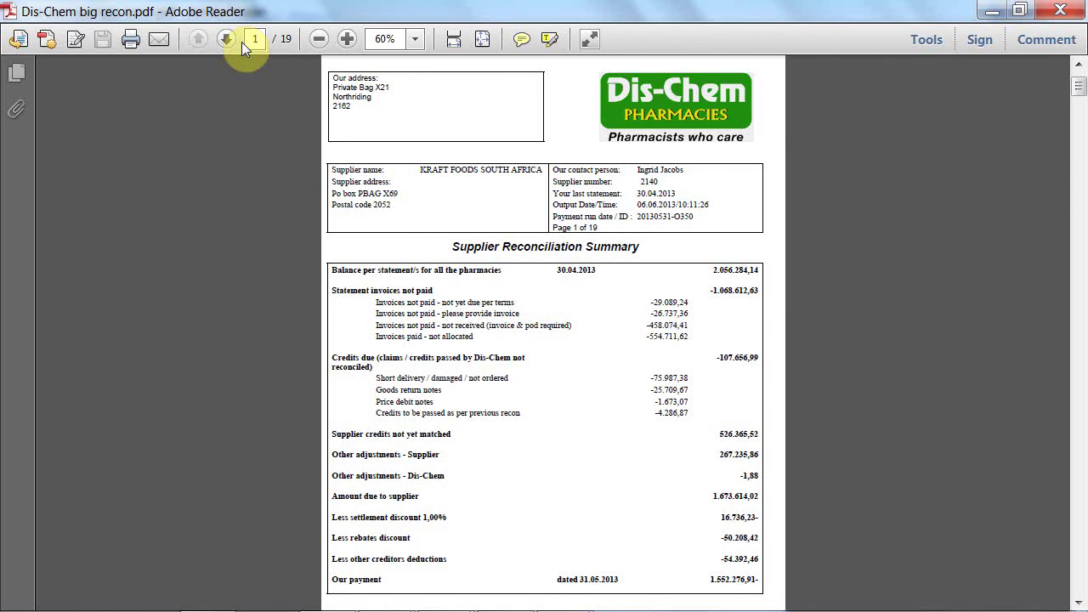
key("alt+Tab")
key("alt+shift+Tab")
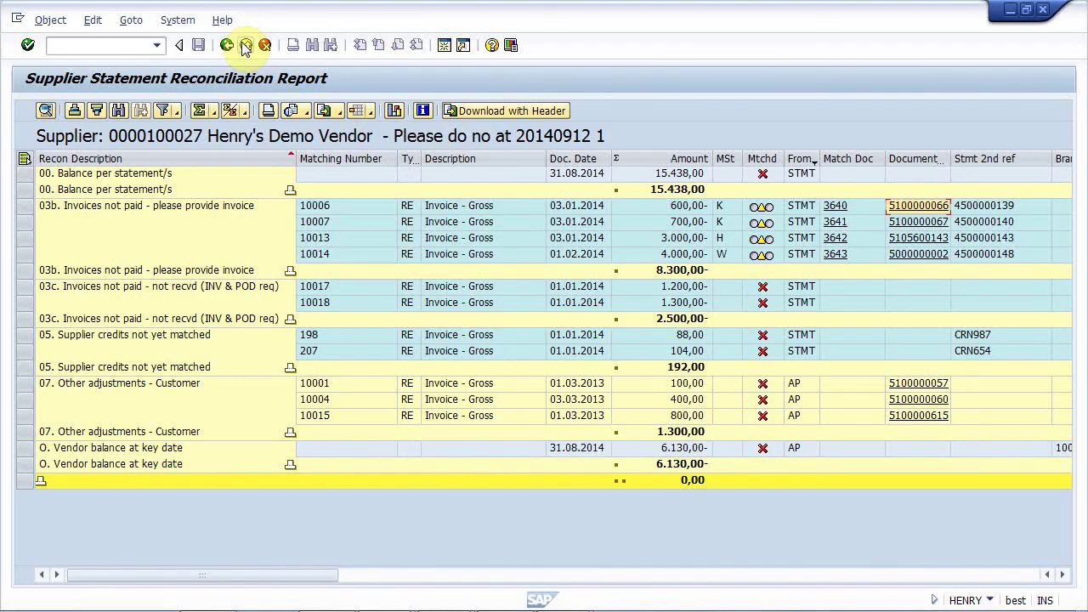
Step: Leave the single-vendor report and rerun the reconciliation for multiple suppliers using a saved variant
left_click(245, 45)
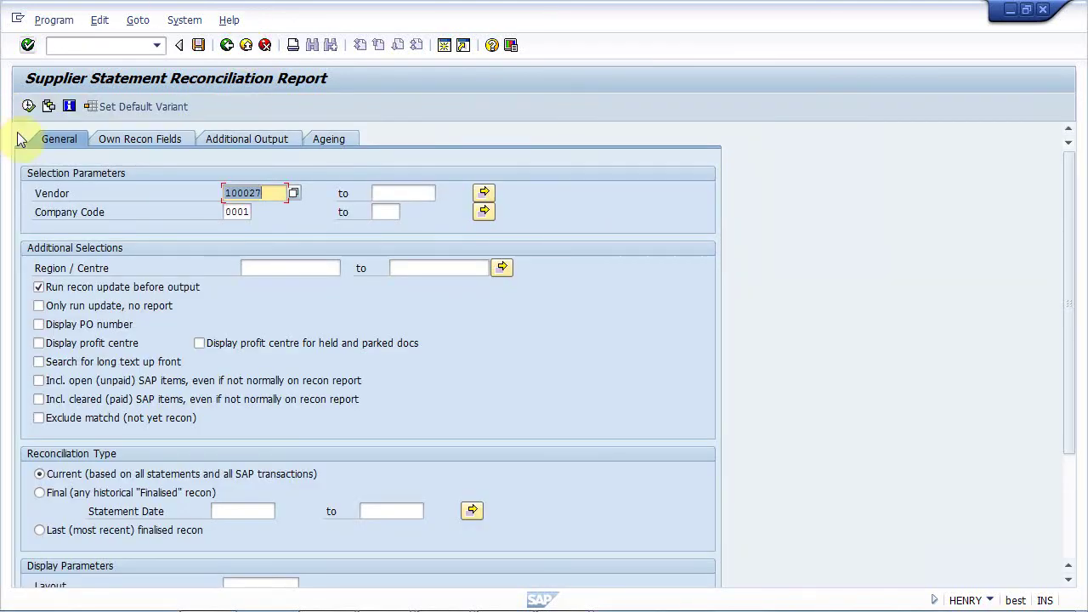
left_click(48, 106)
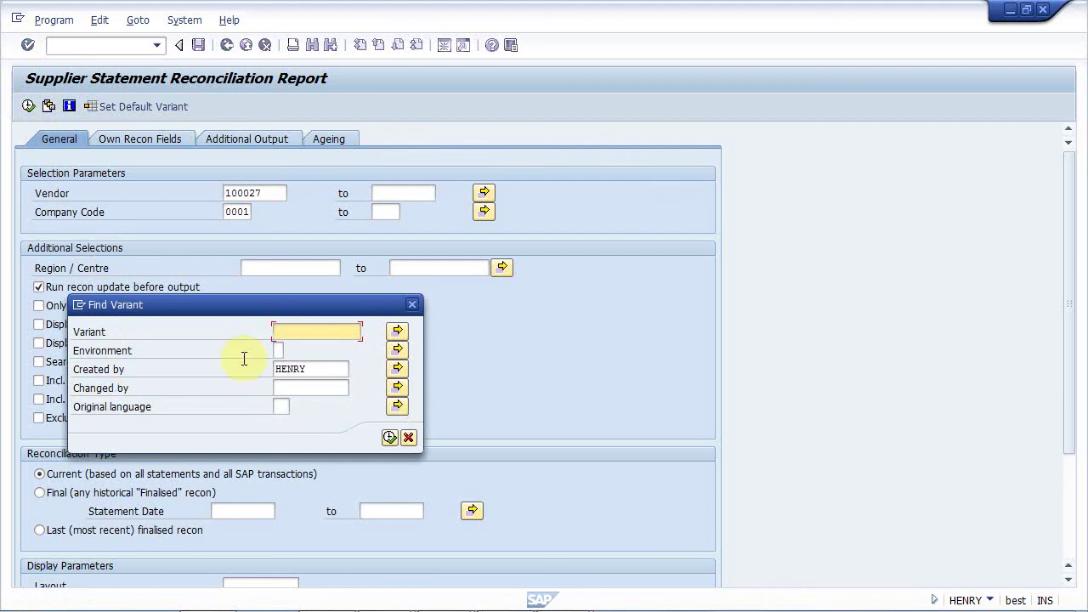
left_click(390, 439)
double_click(142, 286)
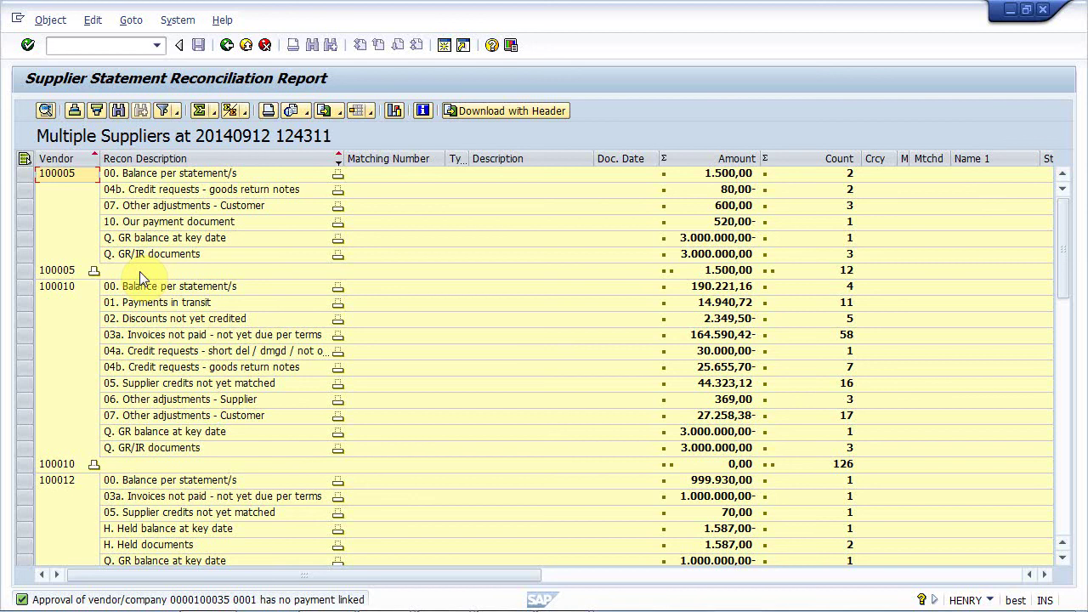
Step: Review the Amount and Count columns and expand the first vendor's goods return notes credit requests
left_click(728, 160)
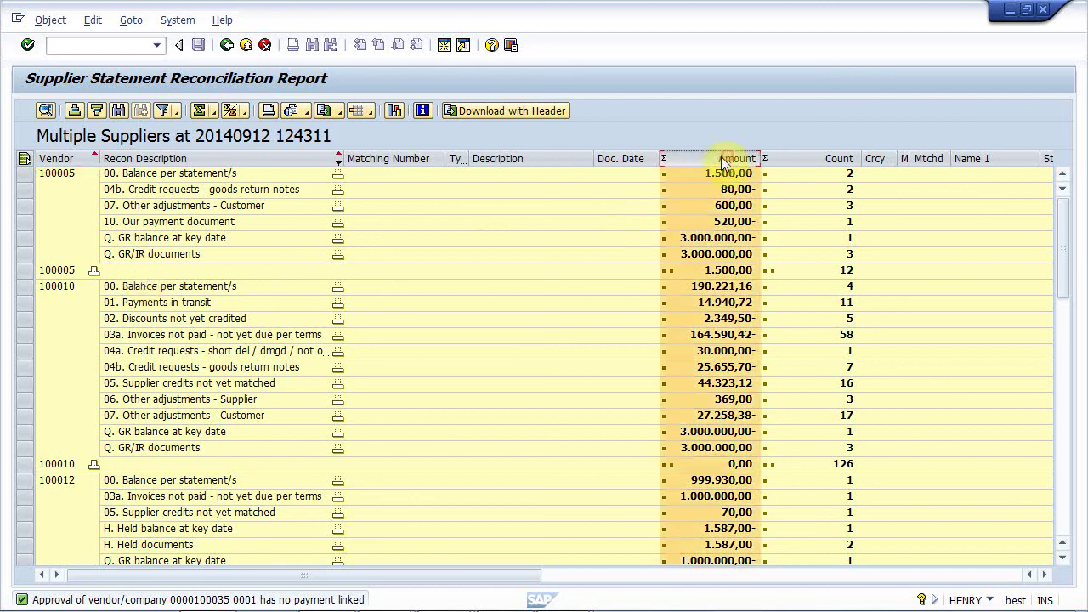
left_click(807, 160)
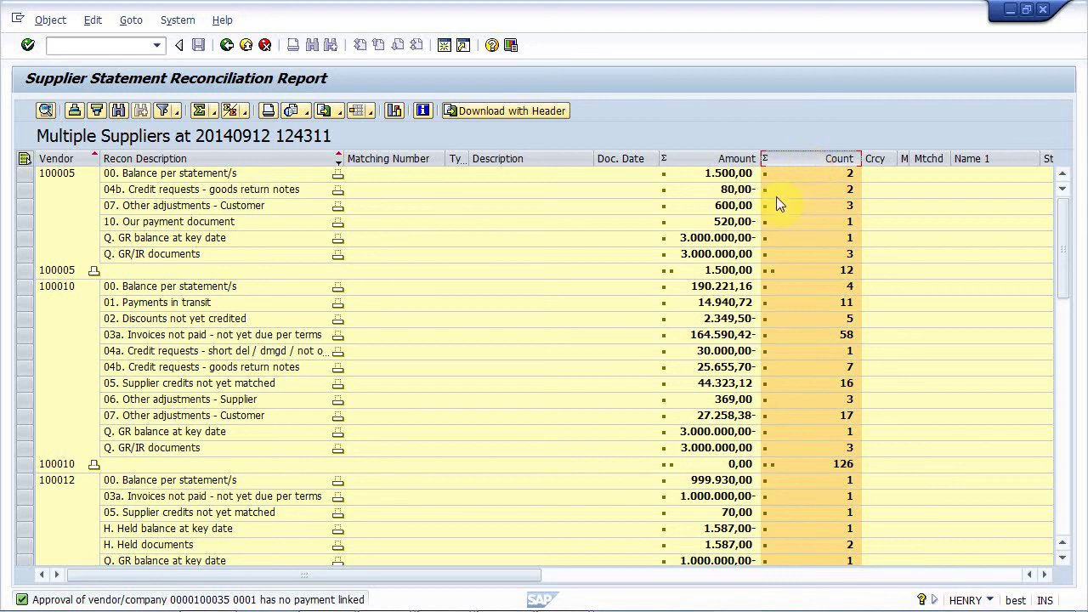
left_click(338, 191)
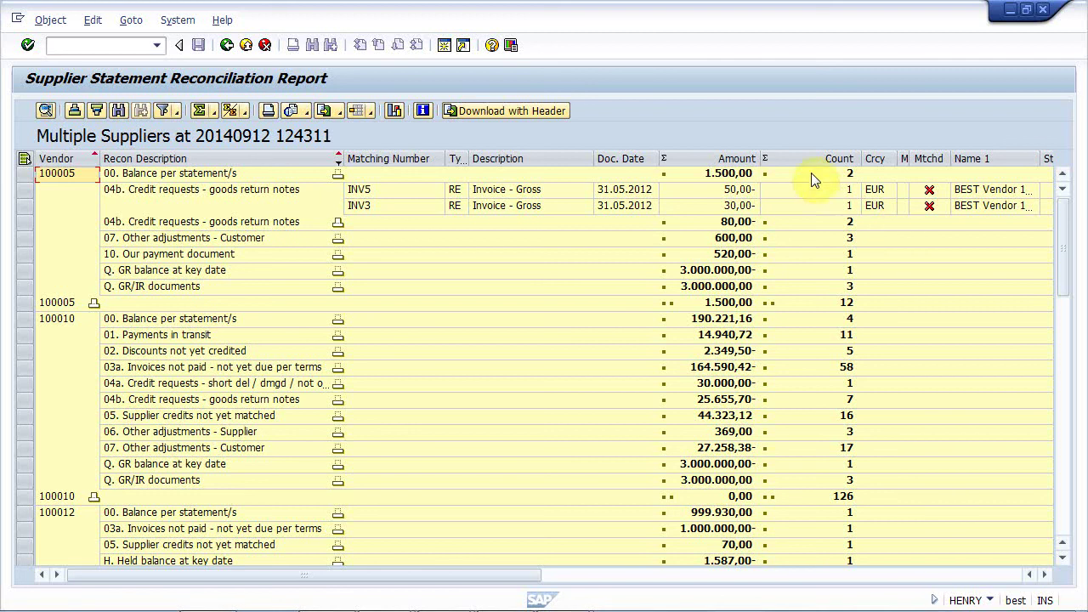
Step: Apply the saved layout with one row per vendor and categories as columns, and review individual amounts and the overall total
left_click(370, 115)
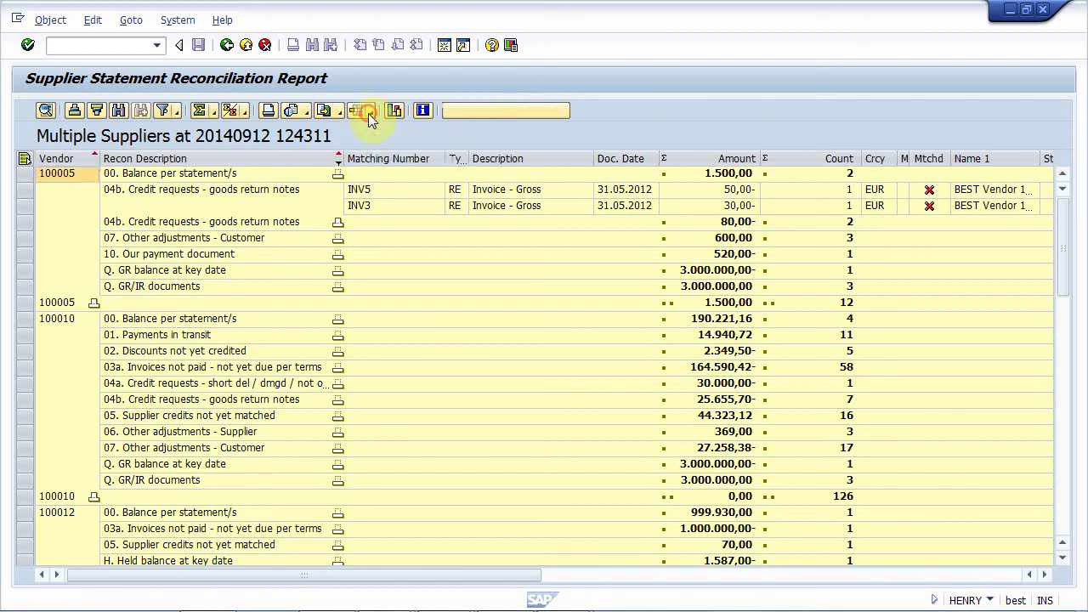
left_click(375, 133)
left_click(265, 270)
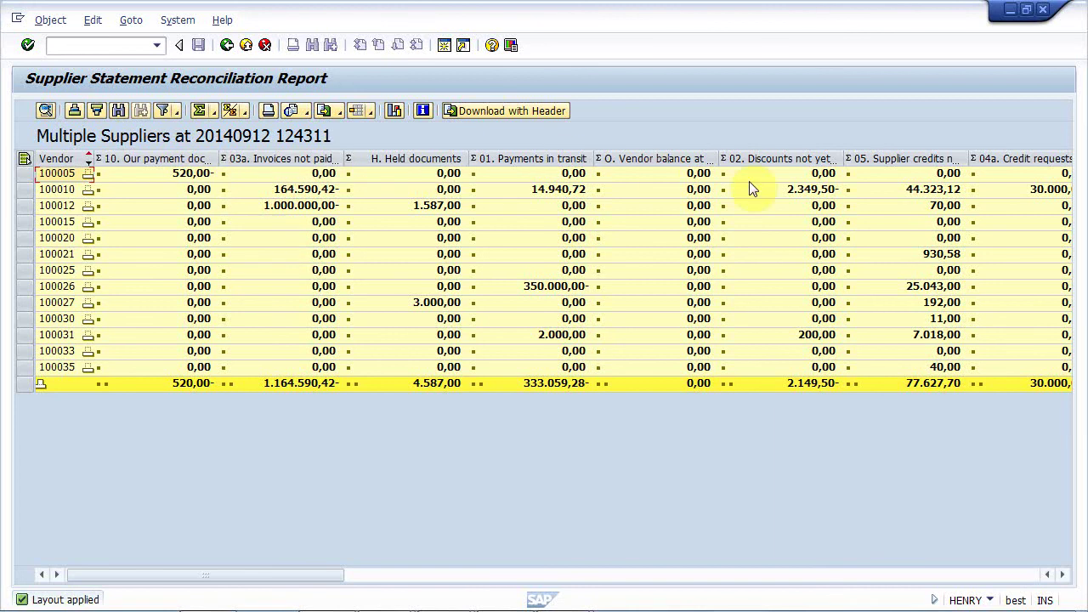
left_click(202, 175)
left_click(299, 205)
left_click(59, 205)
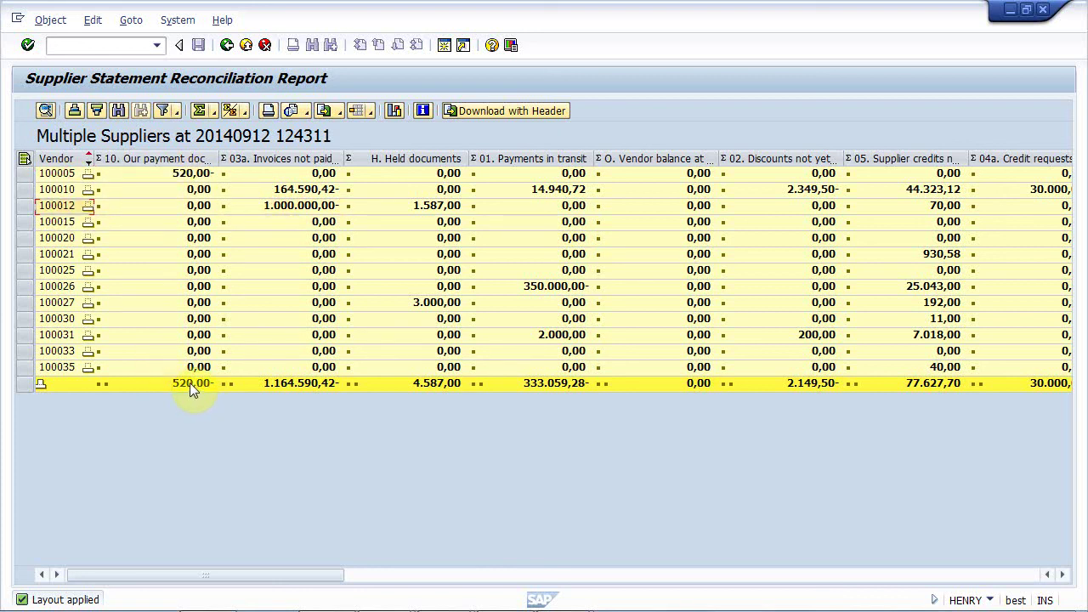
left_click(189, 382)
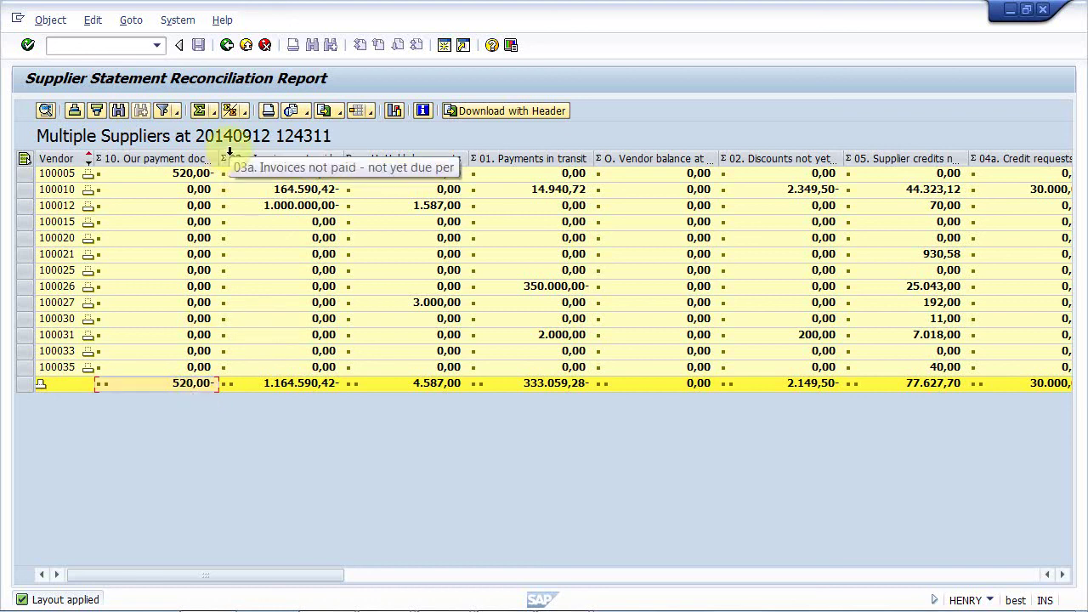
Step: Apply the layout for unpaid invoices not received by vendor, examine the vendors and ageing columns, and return to the main menu
left_click(370, 115)
left_click(375, 133)
left_click(218, 285)
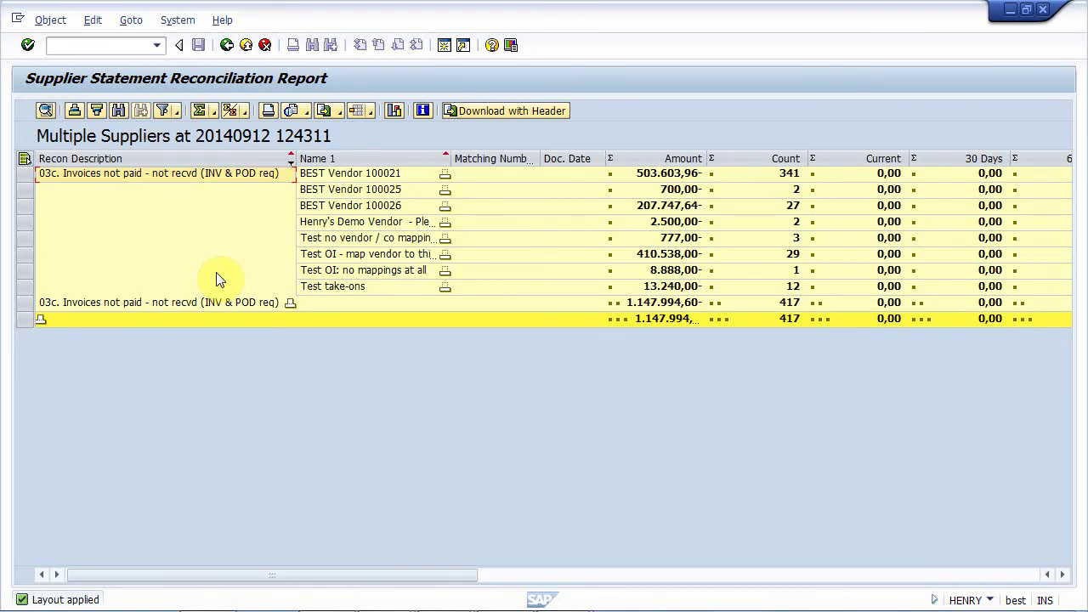
left_click(376, 173)
left_click(377, 205)
left_click(376, 223)
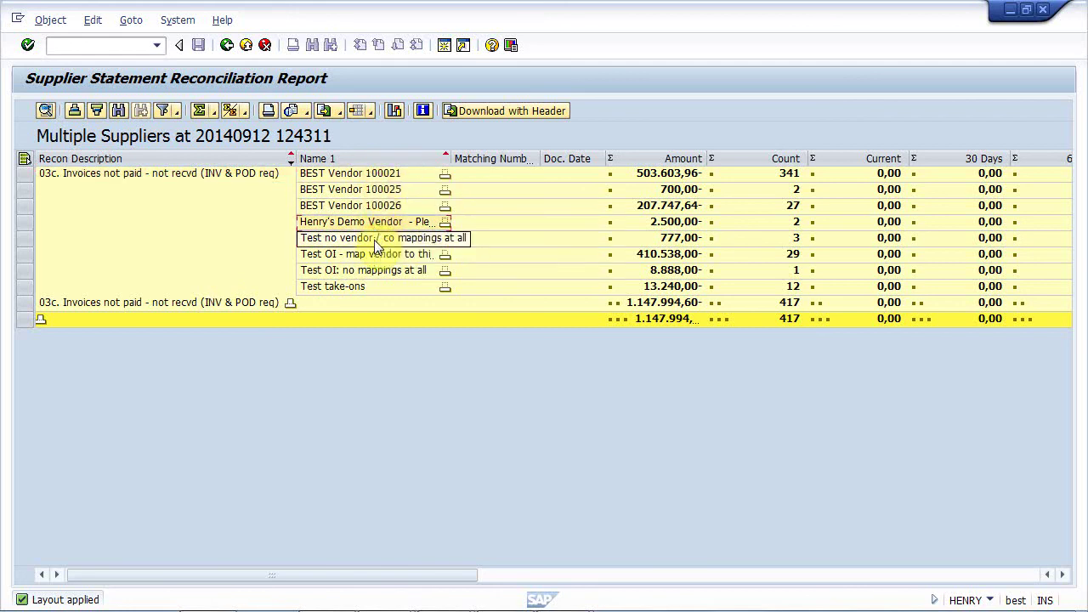
left_click(1063, 574)
left_click(1065, 576)
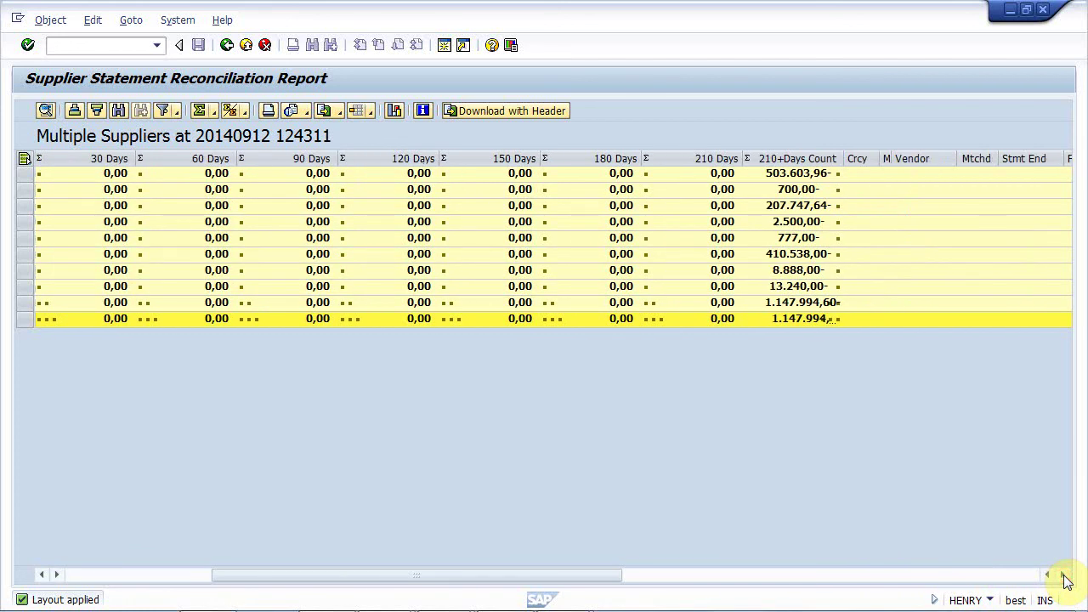
left_click(227, 44)
left_click(227, 44)
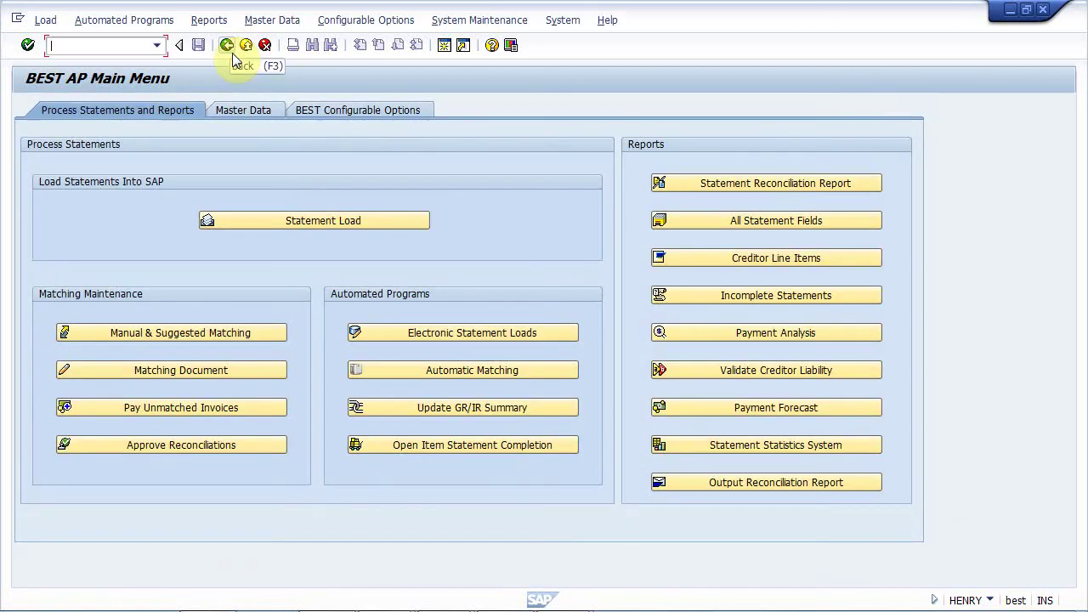
Step: Display all creditor line items for the demo vendor in company code 0001, entering its vendor account number
left_click(762, 268)
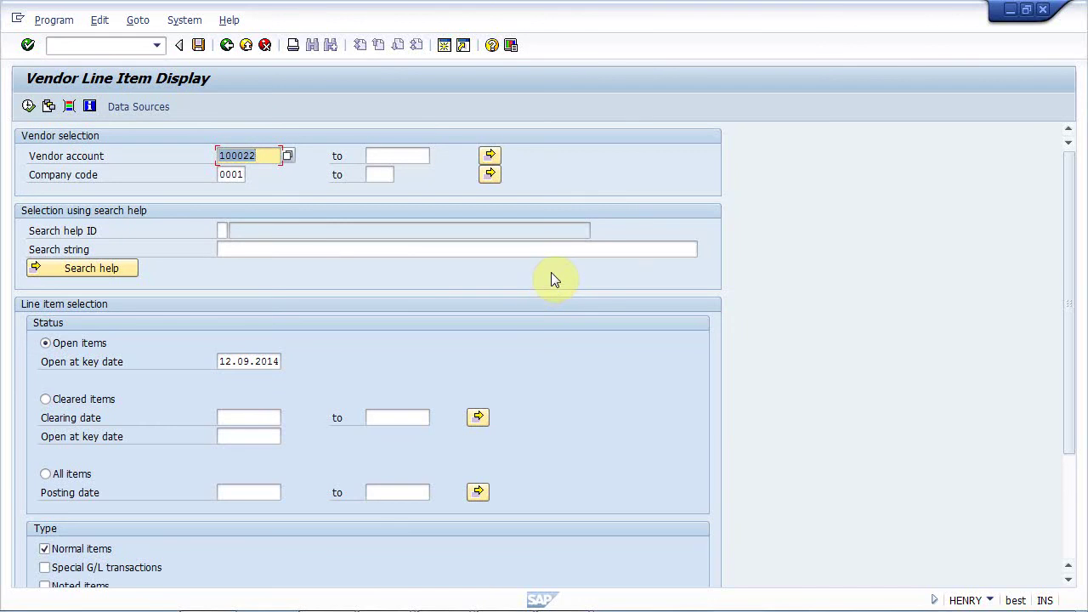
key("End")
key("BackSpace")
key("BackSpace")
type("27")
left_click(47, 474)
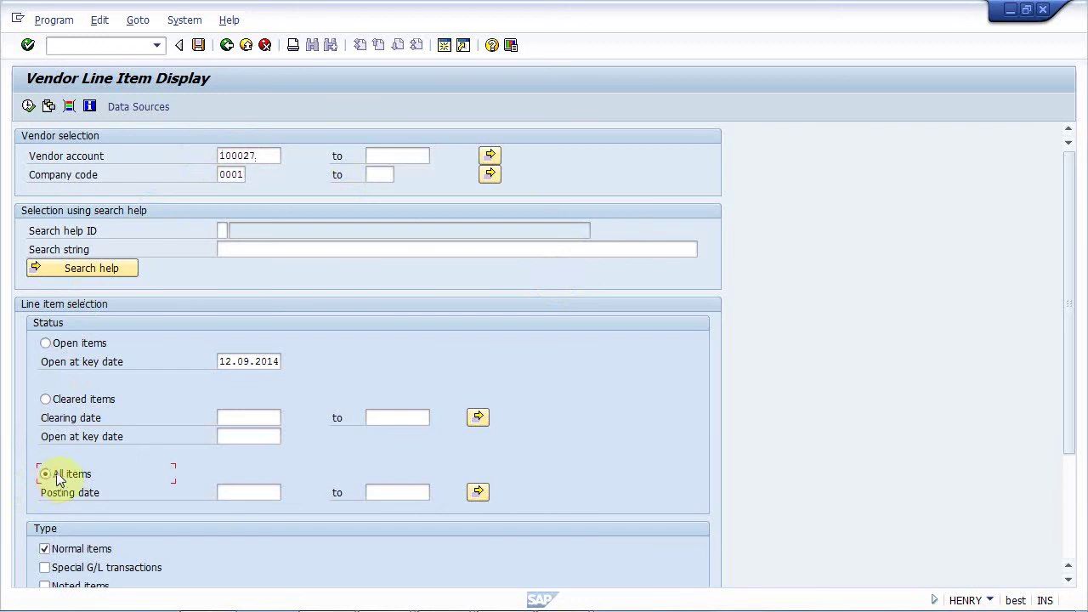
left_click(28, 106)
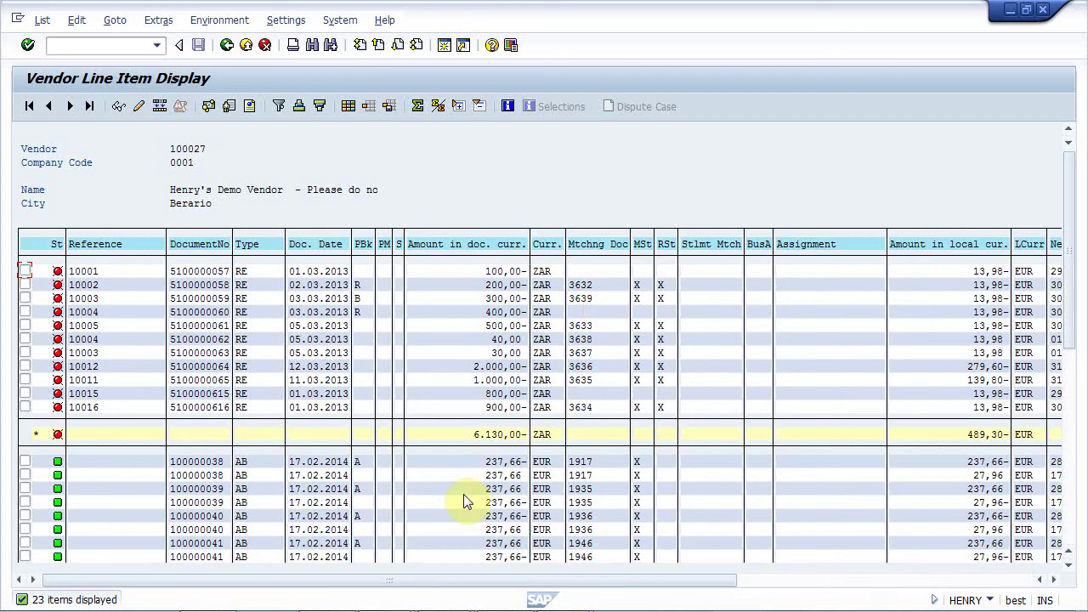
key("alt+Tab")
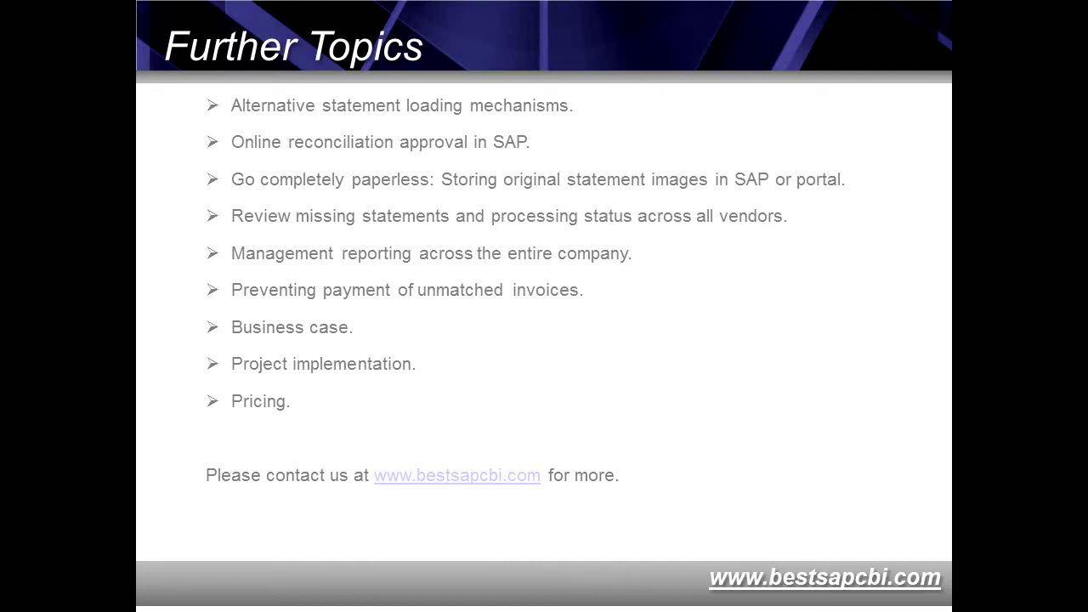